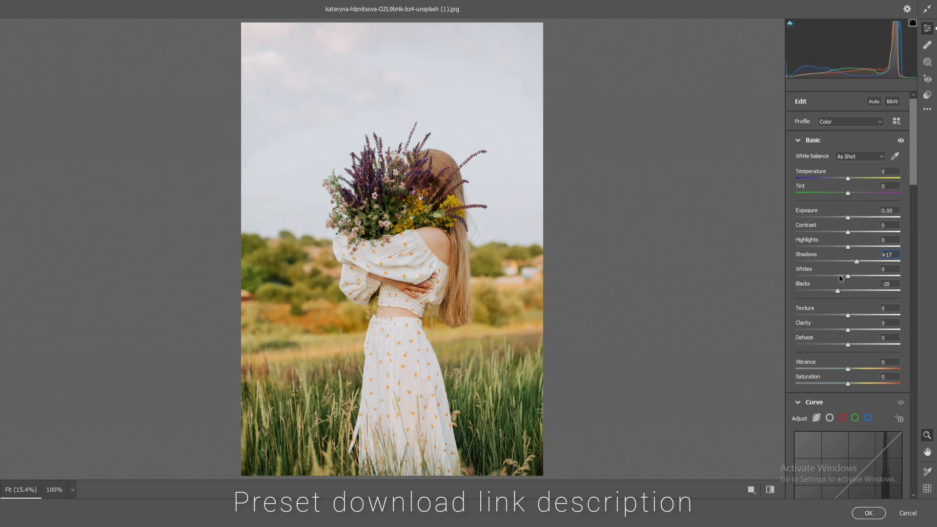
# Step: Raise Vibrance to +21 and set the parametric curve's Darks to +11 and Shadows to -11
pyautogui.scroll(-2, 840, 272)
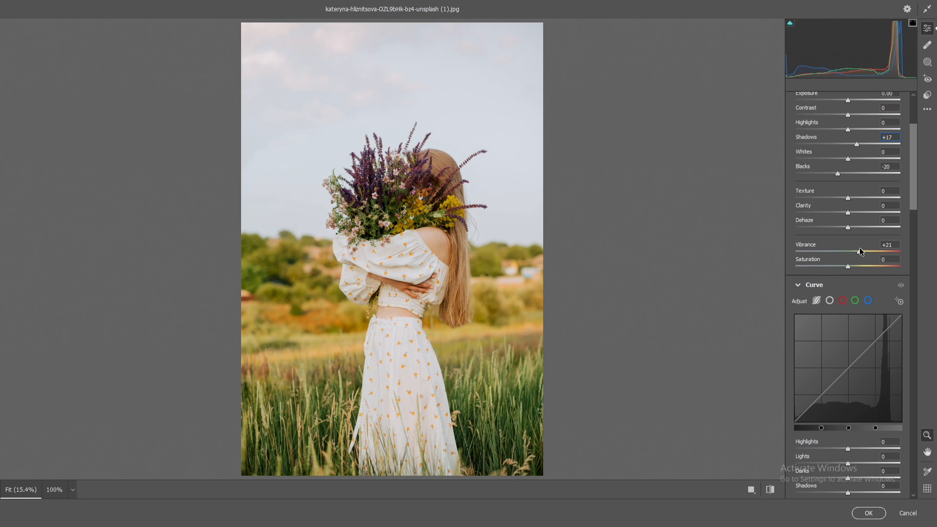
pyautogui.scroll(-4, 860, 252)
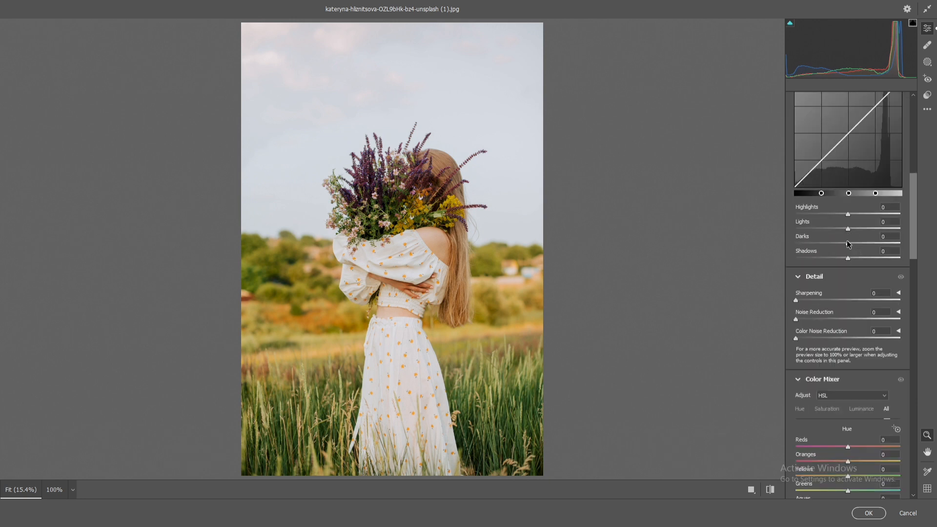
pyautogui.moveTo(848, 243)
pyautogui.mouseDown()
pyautogui.moveTo(856, 246)
pyautogui.moveTo(842, 257)
pyautogui.mouseUp()
pyautogui.scroll(1, 843, 254)
pyautogui.scroll(-1, 813, 275)
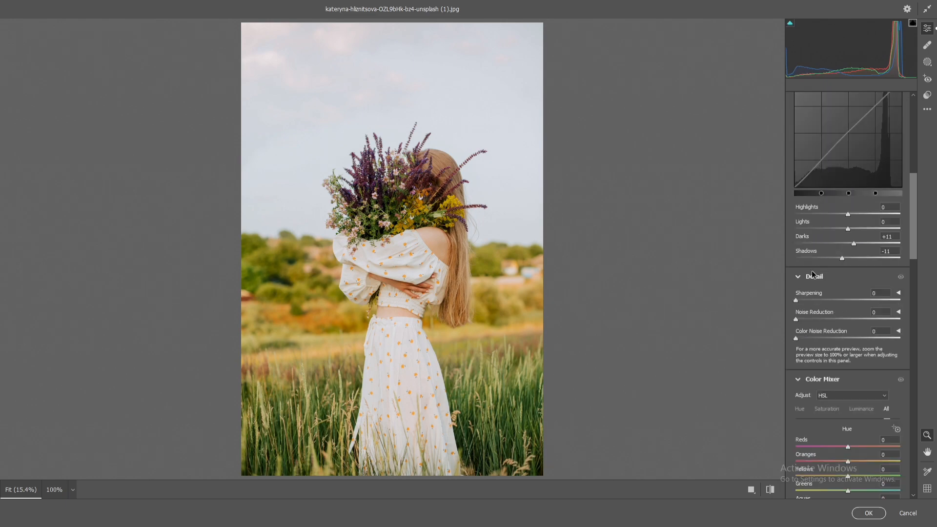
# Step: Set Sharpening to 44, Noise Reduction to 14 and Color Noise Reduction to 13
pyautogui.moveTo(812, 299); pyautogui.dragTo(811, 338)
pyautogui.scroll(6, 425, 217)
pyautogui.scroll(-4, 421, 217)
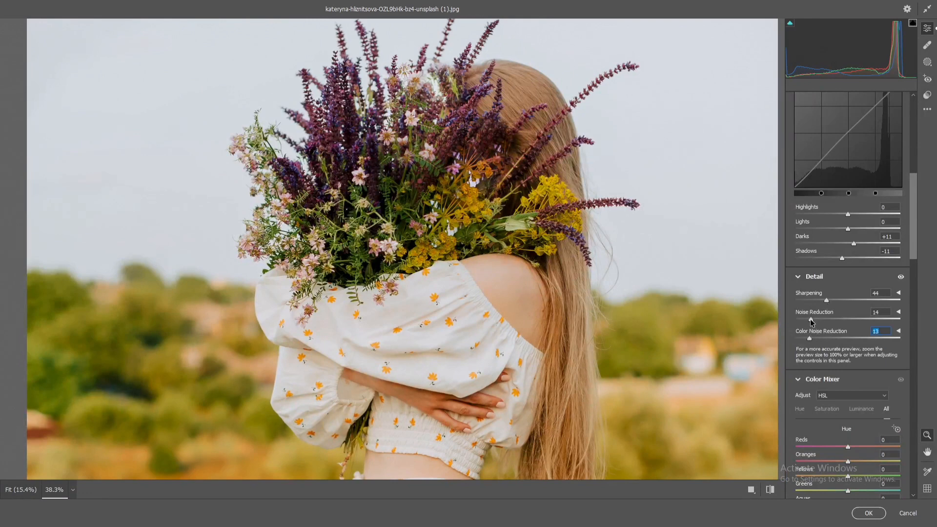
# Step: Set the Color Mixer hues to Reds -16, Yellows -82, Greens +96, Aquas +100 and Blues -100, keeping Purples and Magentas at 0
pyautogui.scroll(-4, 835, 293)
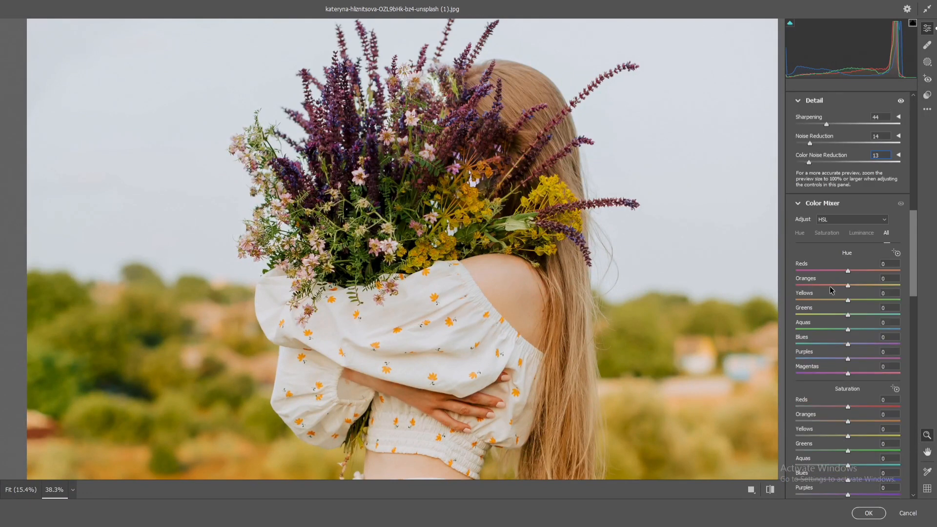
pyautogui.scroll(-5, 603, 264)
pyautogui.moveTo(848, 271); pyautogui.dragTo(920, 311)
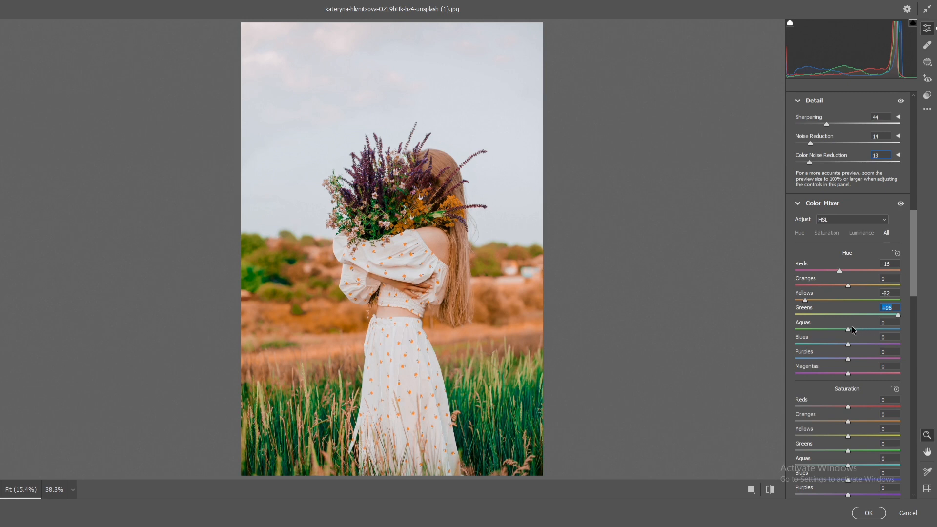
pyautogui.moveTo(853, 331); pyautogui.dragTo(761, 312)
pyautogui.moveTo(839, 340); pyautogui.dragTo(610, 274)
pyautogui.moveTo(849, 359)
pyautogui.mouseDown()
pyautogui.moveTo(936, 355)
pyautogui.moveTo(860, 378)
pyautogui.moveTo(847, 370)
pyautogui.mouseUp()
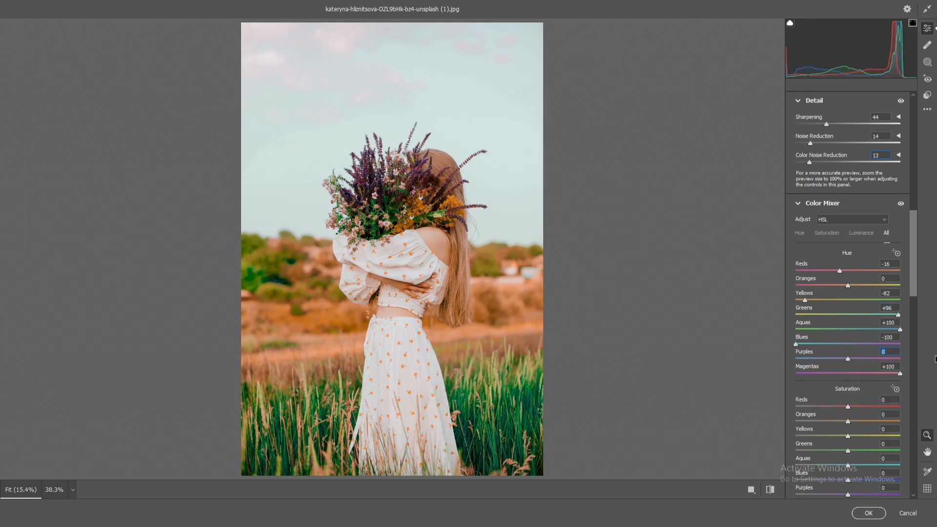
pyautogui.moveTo(936, 359); pyautogui.dragTo(850, 357)
# Step: Set the Color Mixer saturation to Reds +26, Yellows -53, Greens -78, Aquas +49, Blues +49, Purples +47 and Magentas +43
pyautogui.scroll(-2, 851, 308)
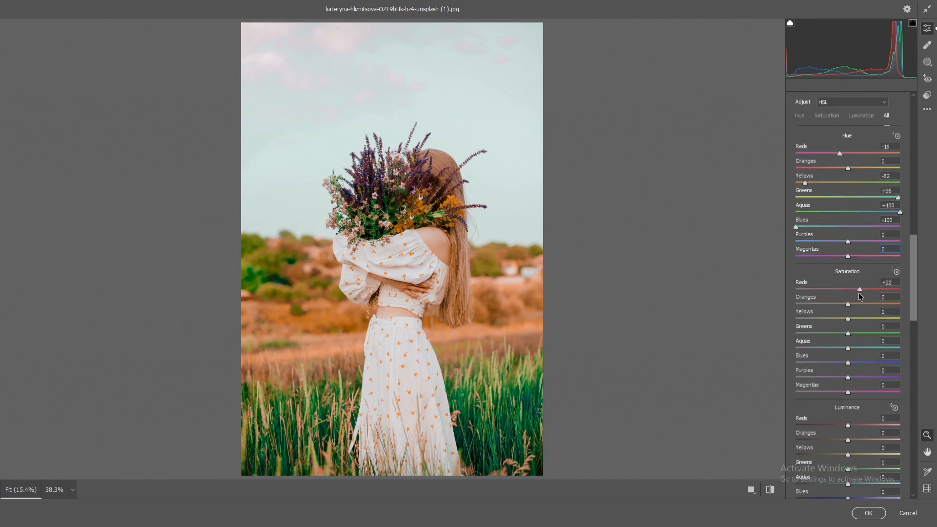
pyautogui.moveTo(860, 292); pyautogui.dragTo(801, 335)
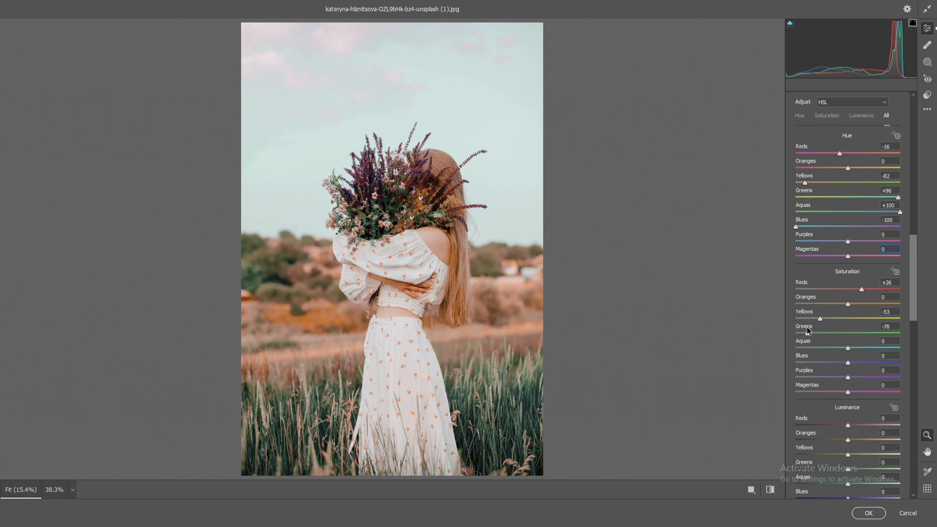
pyautogui.scroll(-2, 821, 321)
pyautogui.moveTo(849, 231); pyautogui.dragTo(875, 245)
pyautogui.moveTo(848, 245); pyautogui.dragTo(874, 276)
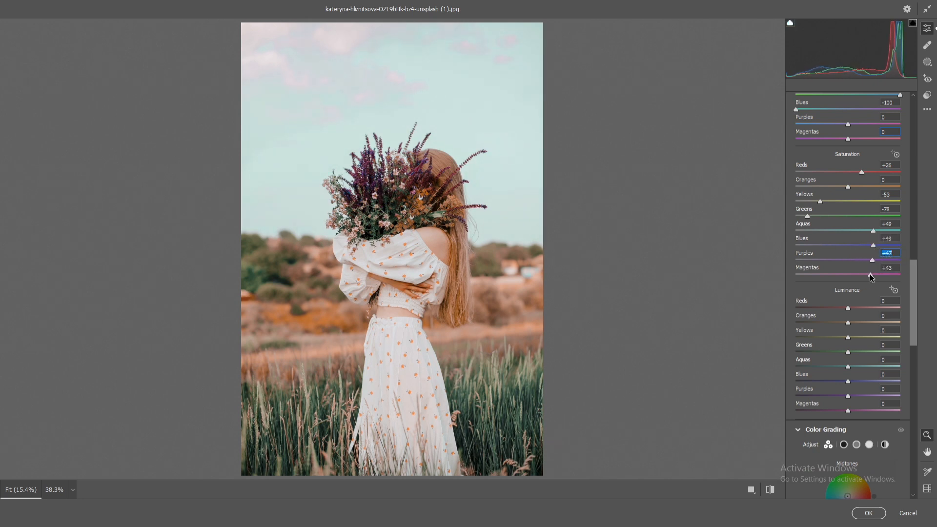
# Step: Set the Color Mixer luminance to Reds +12, Oranges +11, Yellows -11, Greens -30, Aquas -73, Blues -76 and Purples -30
pyautogui.scroll(-3, 858, 291)
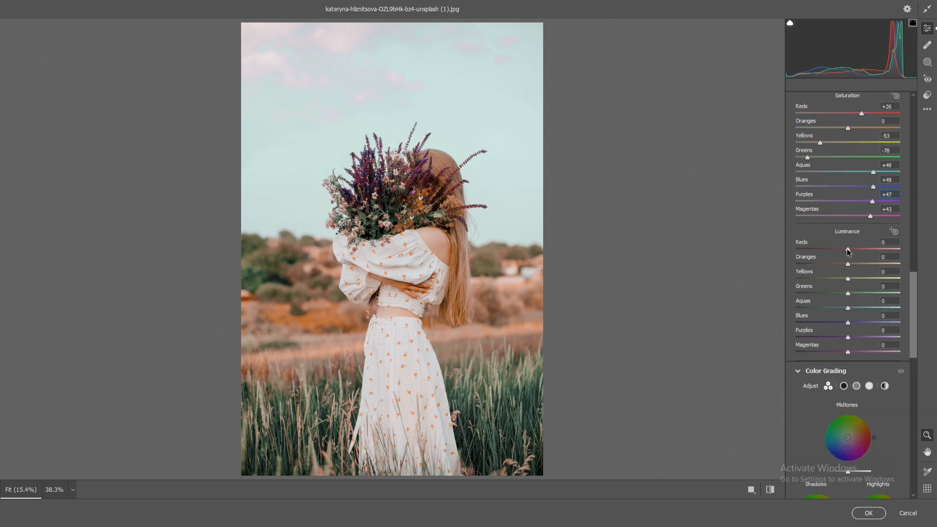
pyautogui.moveTo(848, 249); pyautogui.dragTo(847, 298)
pyautogui.moveTo(751, 292); pyautogui.dragTo(725, 298)
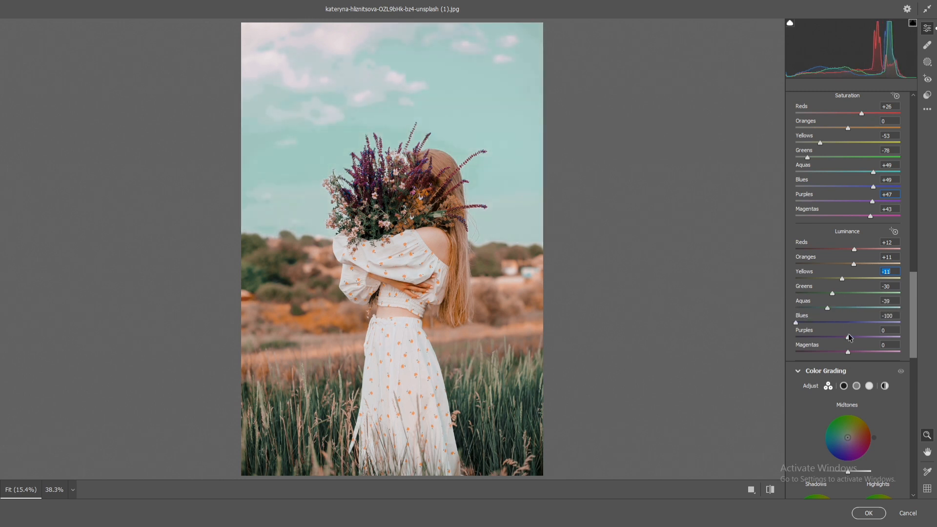
pyautogui.moveTo(849, 336); pyautogui.dragTo(806, 303)
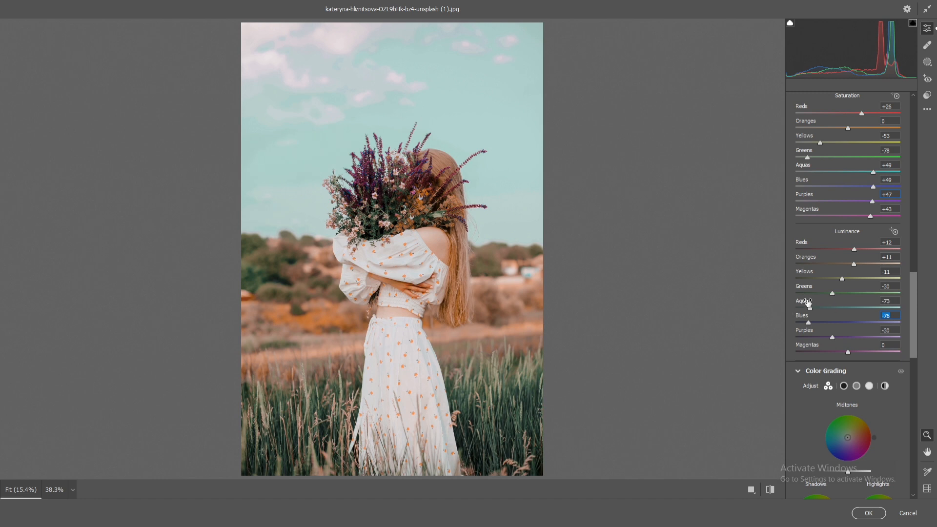
# Step: Set the Calibration Shadows Tint to +100 and the Red Primary Hue to +23
pyautogui.scroll(-15, 810, 295)
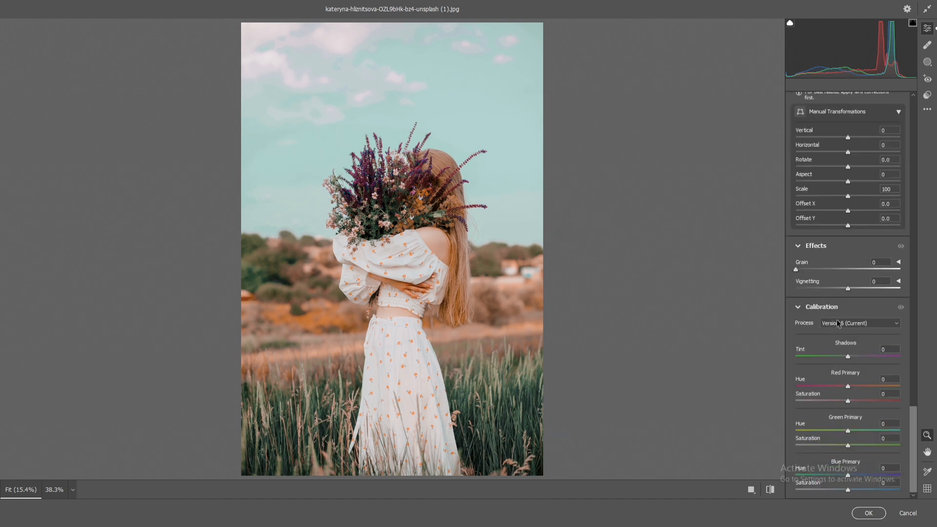
pyautogui.moveTo(848, 357); pyautogui.dragTo(936, 360)
pyautogui.moveTo(862, 331); pyautogui.dragTo(547, 296)
pyautogui.moveTo(834, 356); pyautogui.dragTo(911, 355)
pyautogui.moveTo(848, 386); pyautogui.dragTo(773, 376)
pyautogui.moveTo(848, 385); pyautogui.dragTo(860, 386)
# Step: Calibrate the Green Primary to Hue +52 and Saturation -30, and the Blue Primary to Hue -39 and Saturation -41
pyautogui.moveTo(848, 425); pyautogui.dragTo(878, 427)
pyautogui.moveTo(849, 475); pyautogui.dragTo(828, 482)
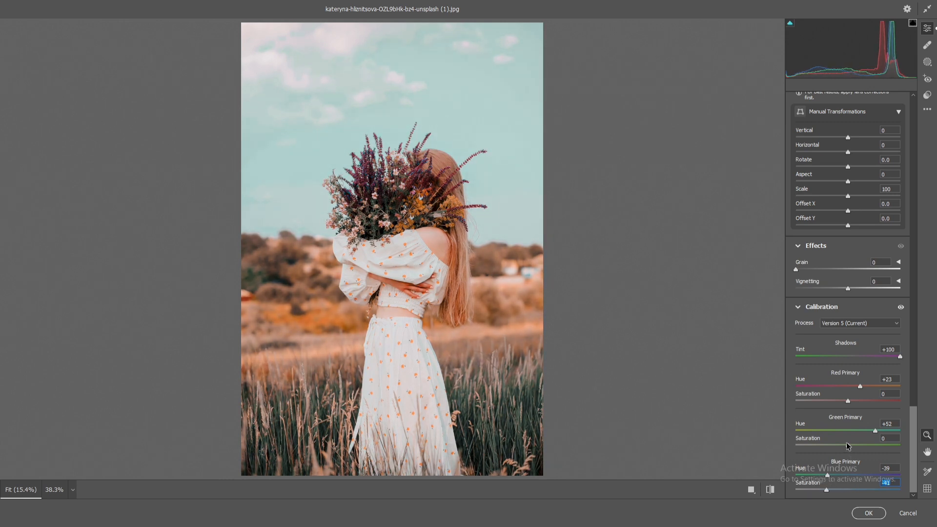
pyautogui.moveTo(847, 443); pyautogui.dragTo(831, 436)
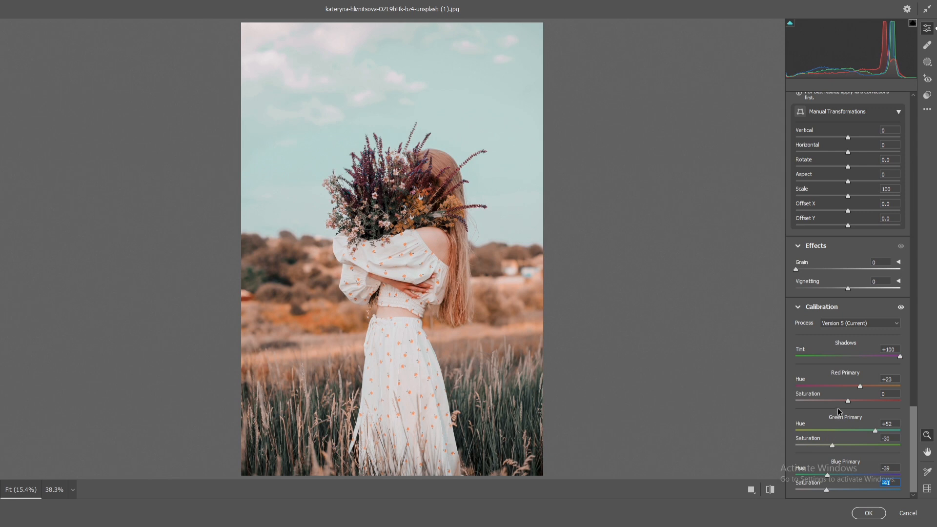
# Step: Color grade the midtones to hue 32, saturation 11, the shadows to hue 240, saturation 21, and the highlights to hue 124, saturation 6
pyautogui.scroll(15, 838, 408)
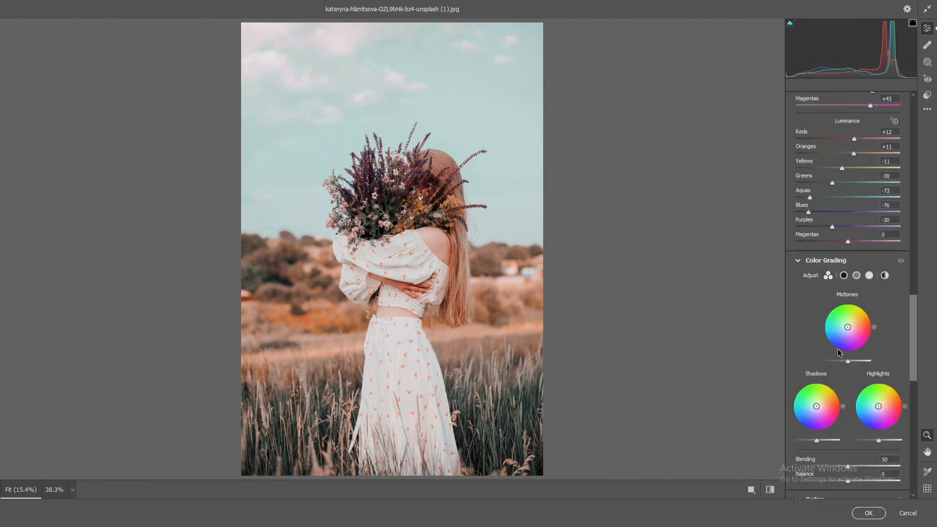
pyautogui.moveTo(848, 327); pyautogui.dragTo(877, 313)
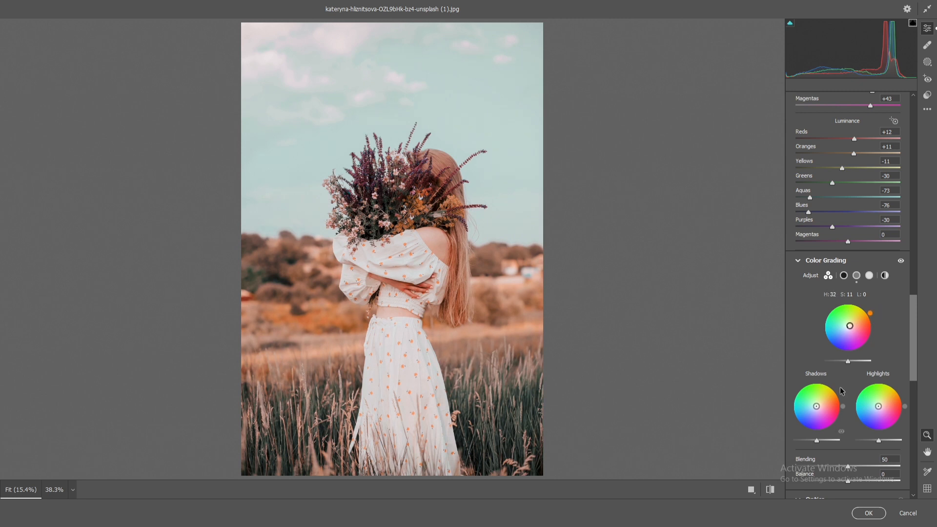
pyautogui.moveTo(813, 419); pyautogui.dragTo(811, 420)
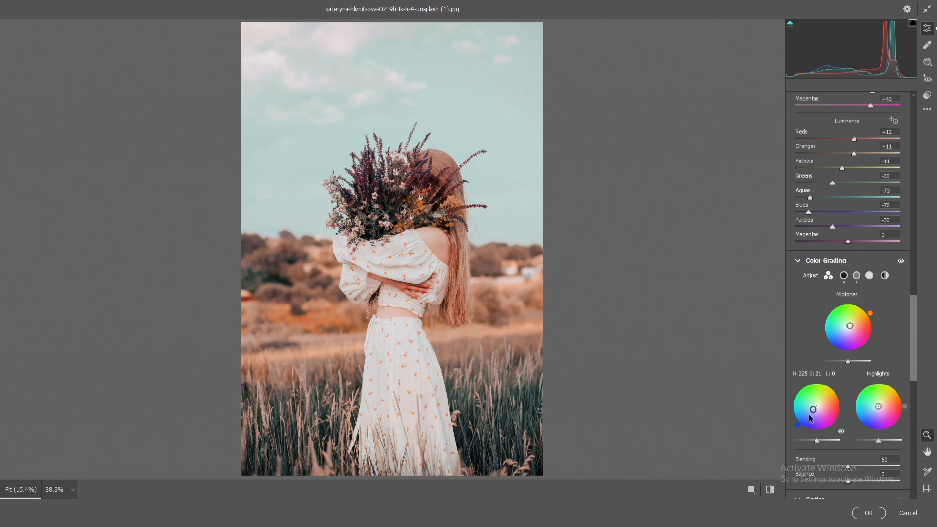
pyautogui.moveTo(800, 428); pyautogui.dragTo(811, 435)
pyautogui.moveTo(878, 407); pyautogui.dragTo(877, 405)
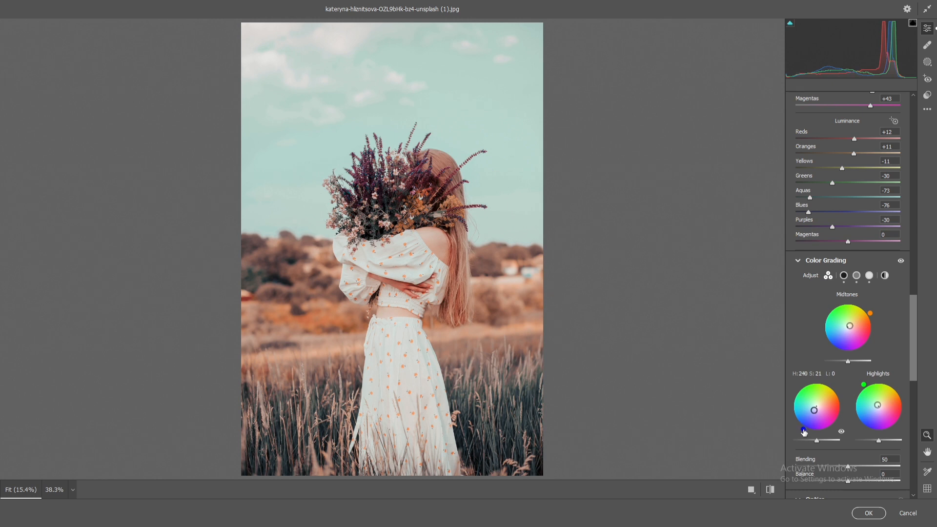
pyautogui.moveTo(877, 405); pyautogui.dragTo(878, 405)
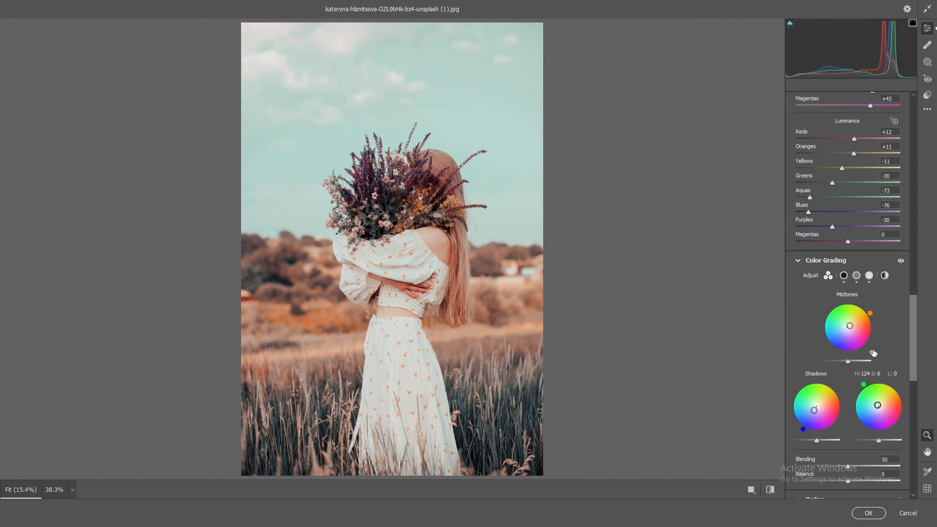
# Step: Refine the Color Mixer saturation, setting Greens to -83 and Aquas to -100
pyautogui.scroll(10, 873, 353)
pyautogui.scroll(-4, 852, 302)
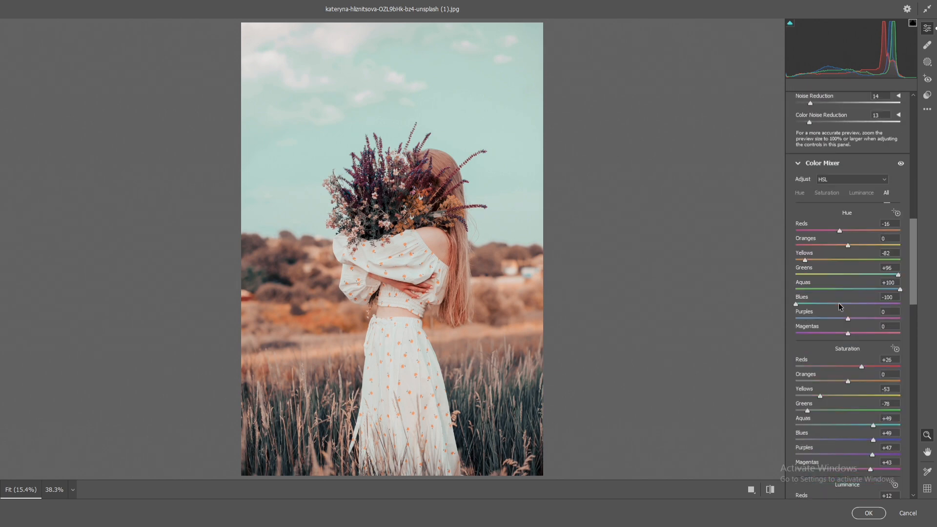
pyautogui.scroll(-3, 840, 305)
pyautogui.moveTo(808, 233); pyautogui.dragTo(807, 231)
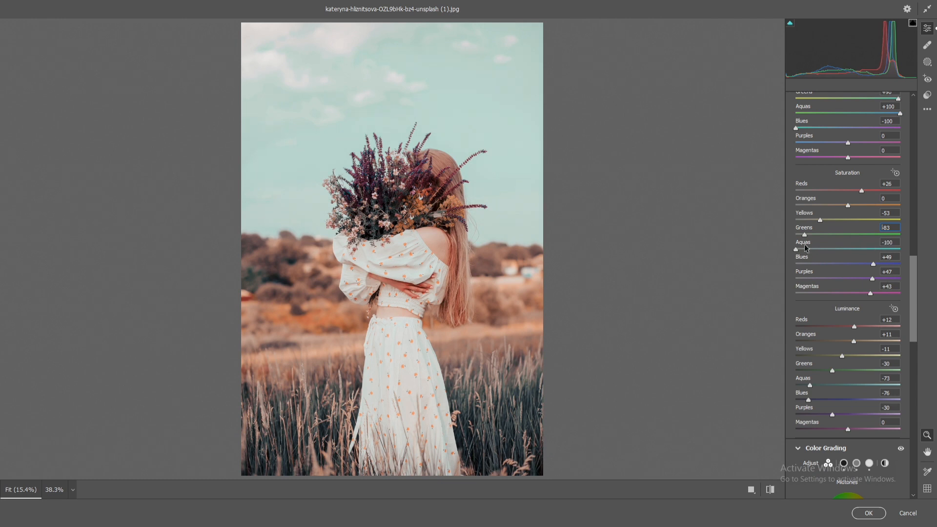
pyautogui.press('Tab')
pyautogui.moveTo(804, 219); pyautogui.dragTo(820, 219)
pyautogui.click(842, 205)
# Step: Add a highlight point and a midtone point at input 131, output 120 to the main point curve
pyautogui.scroll(15, 842, 207)
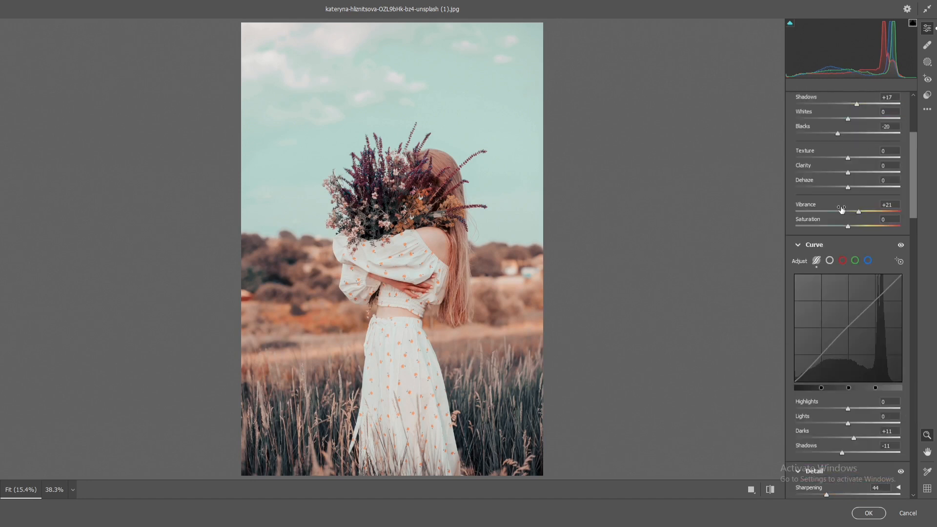
pyautogui.scroll(-3, 827, 299)
pyautogui.click(830, 202)
pyautogui.moveTo(879, 238); pyautogui.dragTo(850, 272)
pyautogui.hotkey('ctrl', 'z')
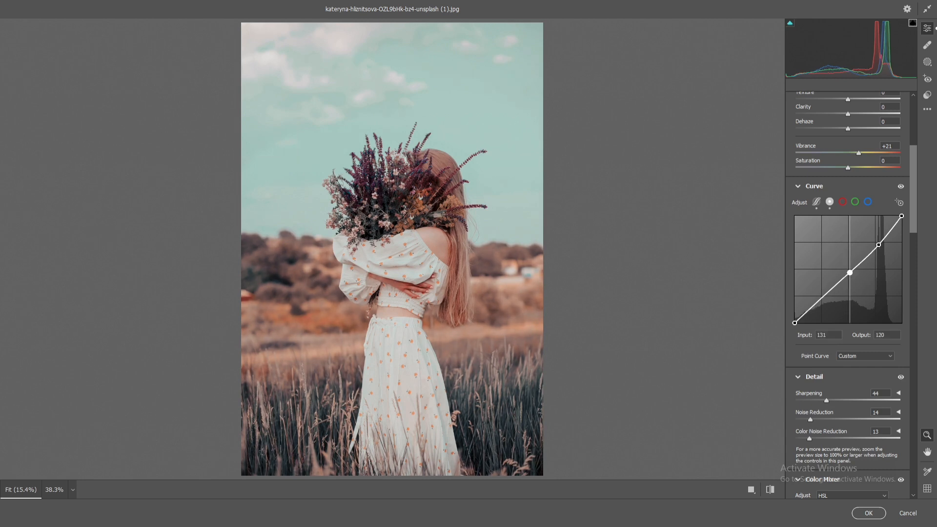
# Step: Add a lowered shadow point to the main curve, lift its black point to output 19 and set the midtone point to input 129, output 127
pyautogui.moveTo(815, 304); pyautogui.dragTo(795, 316)
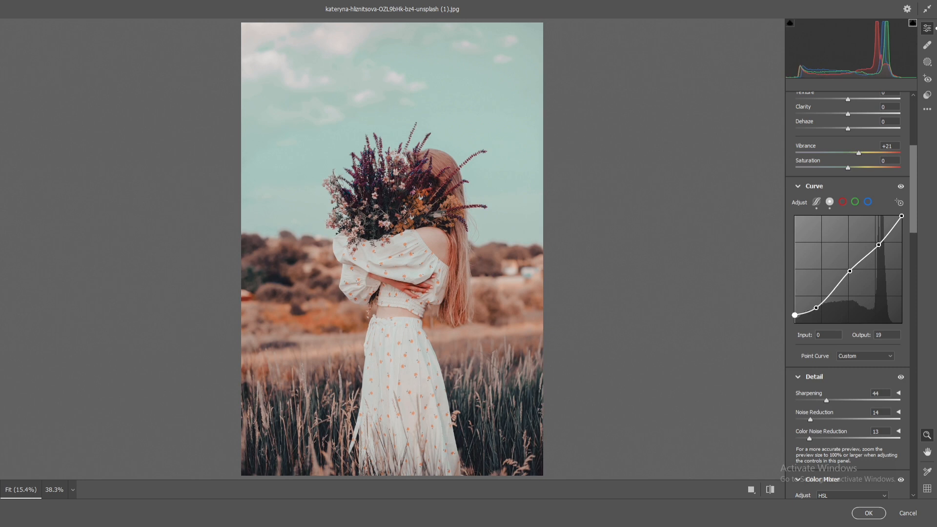
pyautogui.moveTo(879, 244); pyautogui.dragTo(902, 216)
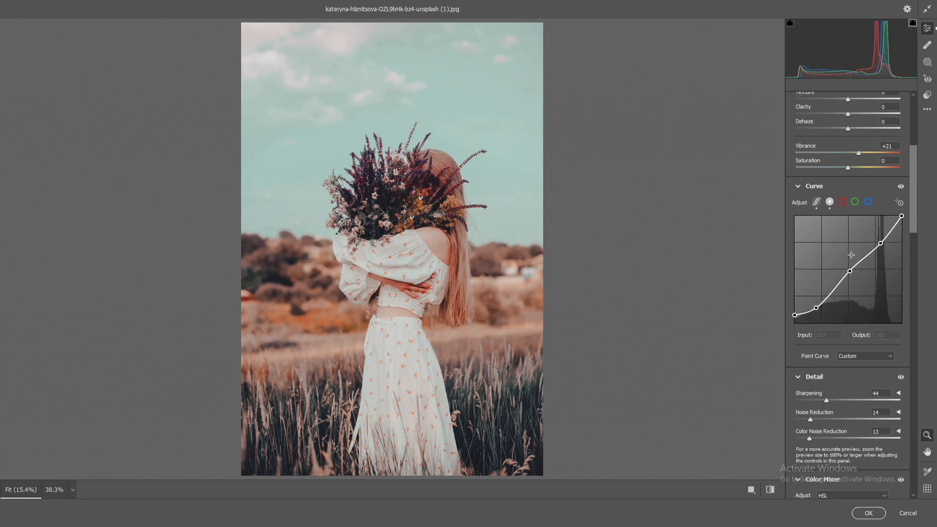
pyautogui.moveTo(816, 308); pyautogui.dragTo(816, 310)
pyautogui.moveTo(850, 271); pyautogui.dragTo(849, 269)
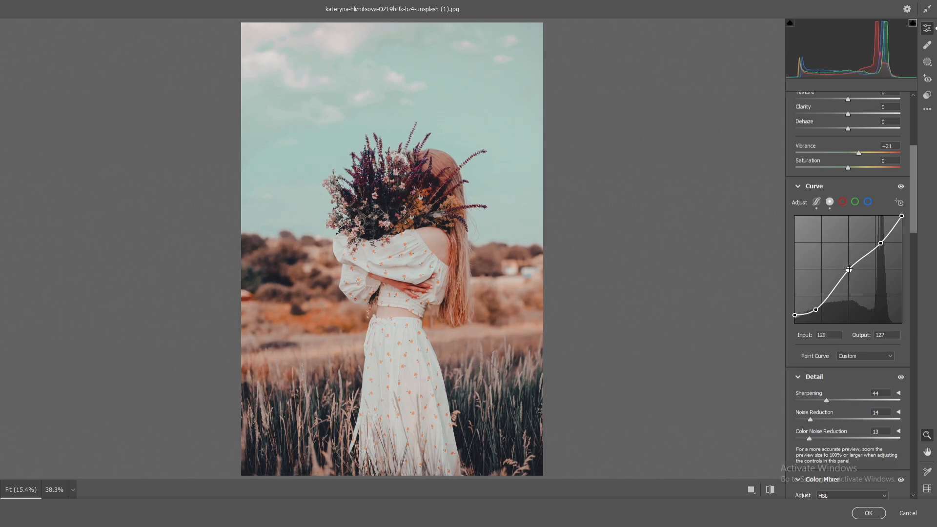
# Step: Add highlight, midtone and shadow points to the blue channel curve, with the shadow point at input 65, output 64
pyautogui.click(842, 202)
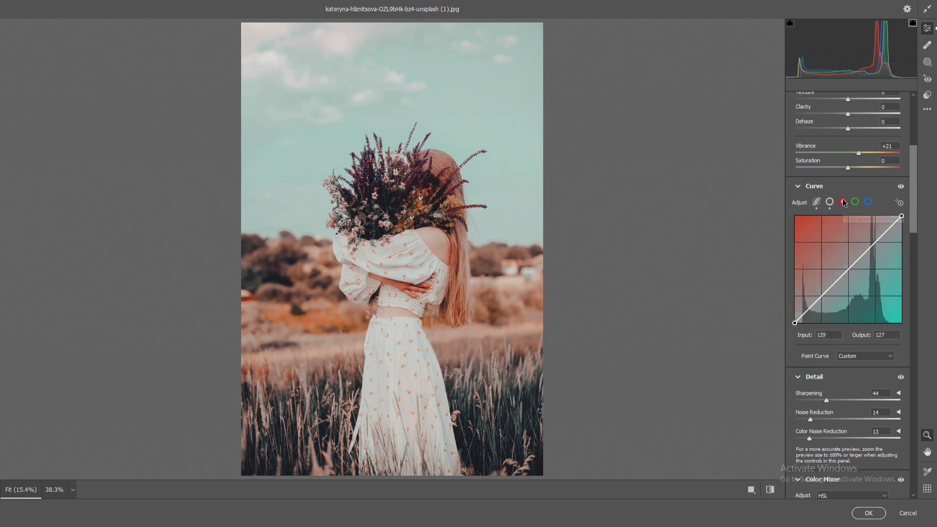
pyautogui.click(870, 202)
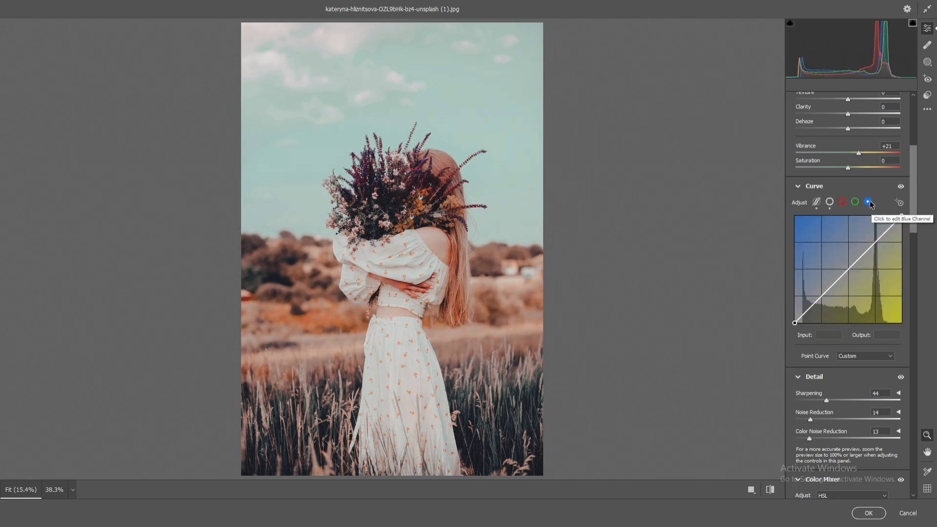
pyautogui.click(876, 242)
pyautogui.moveTo(876, 242); pyautogui.dragTo(876, 241)
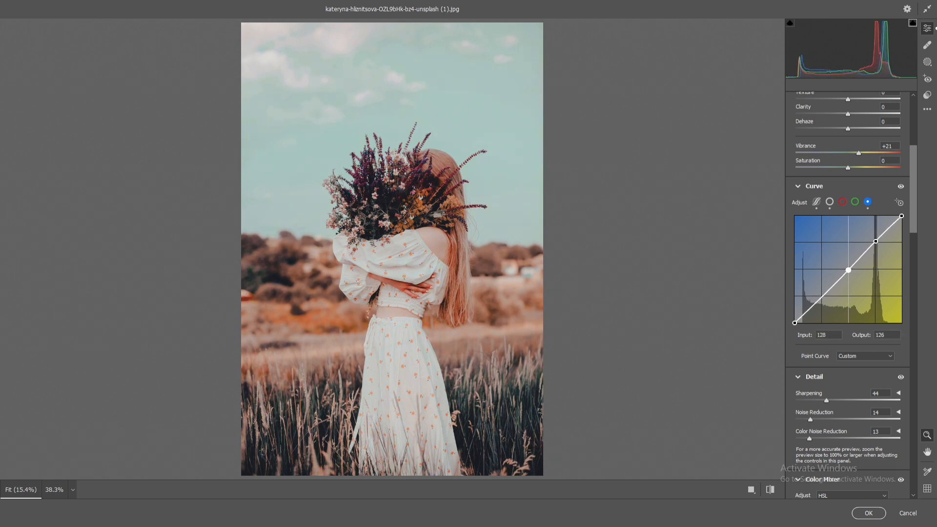
pyautogui.click(849, 269)
pyautogui.click(822, 296)
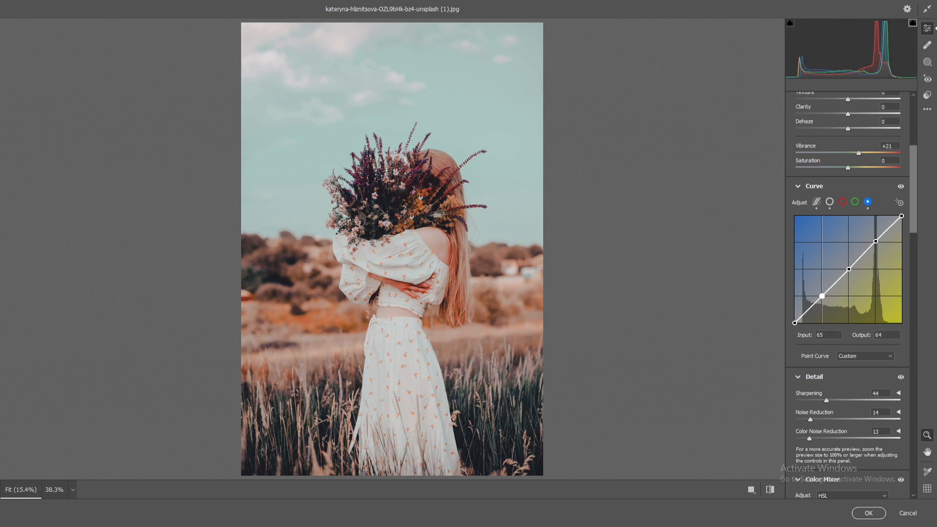
# Step: Add a deep-shadow point at input 28, output 34 to the blue curve and raise its black point slightly
pyautogui.click(808, 310)
pyautogui.moveTo(808, 309); pyautogui.dragTo(805, 310)
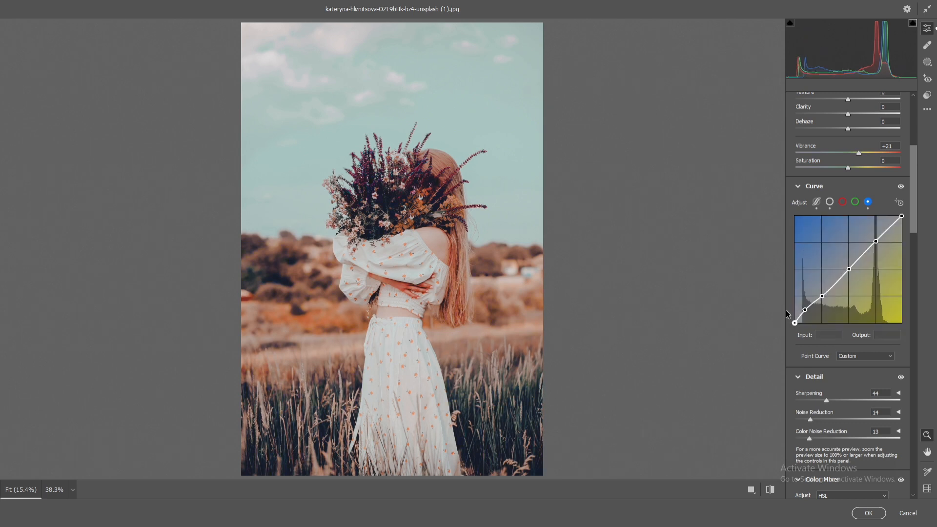
pyautogui.moveTo(795, 323); pyautogui.dragTo(795, 318)
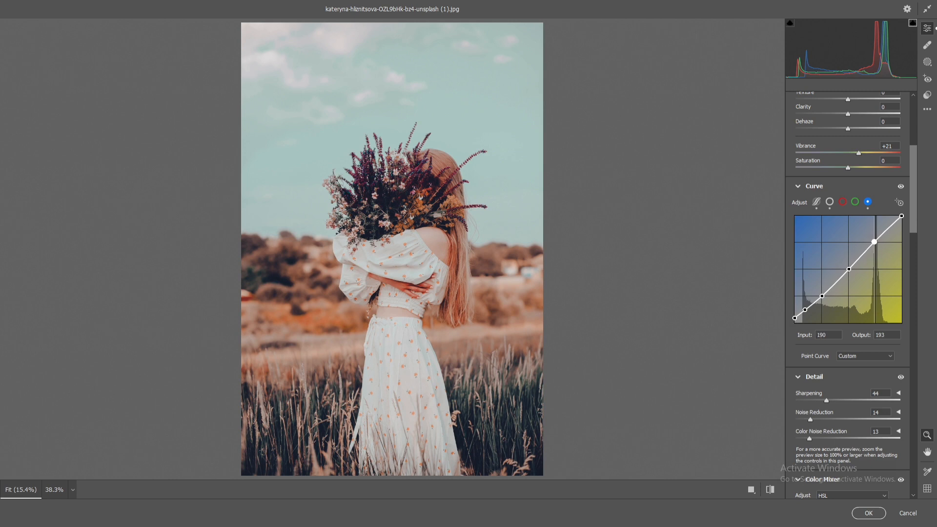
pyautogui.moveTo(875, 242); pyautogui.dragTo(876, 241)
pyautogui.moveTo(805, 309); pyautogui.dragTo(806, 308)
# Step: Add shadow, midtone and highlight points to the green channel curve, with a deep-shadow point at input 33, output 37 and the highlight at input 195, output 191
pyautogui.click(855, 201)
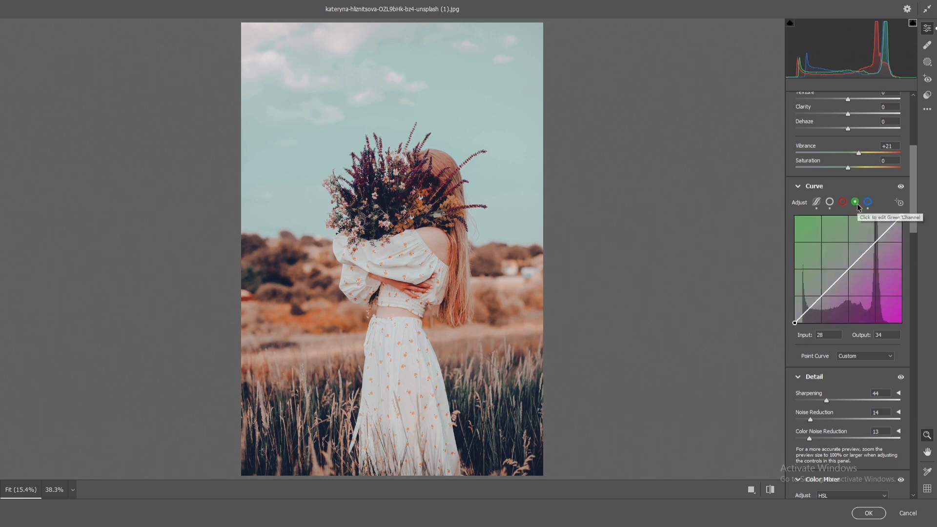
pyautogui.moveTo(877, 242); pyautogui.dragTo(874, 242)
pyautogui.click(848, 267)
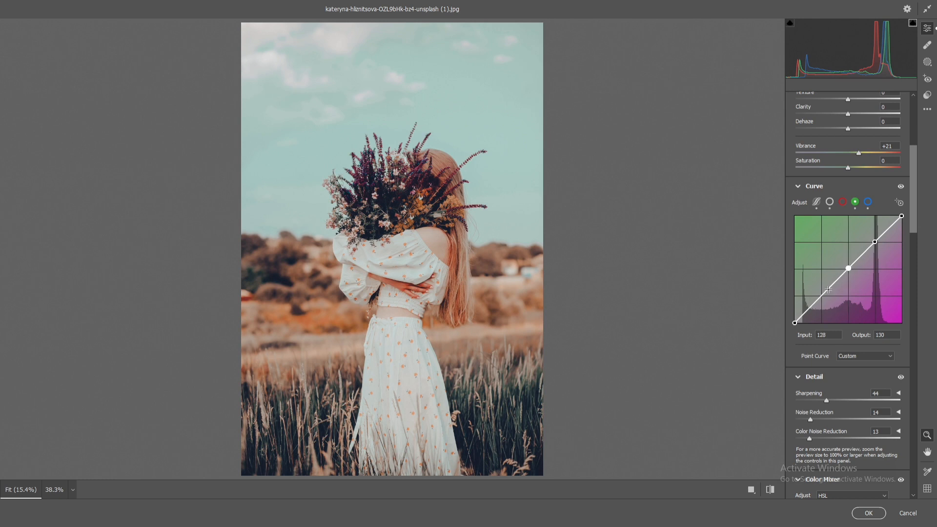
pyautogui.click(822, 295)
pyautogui.moveTo(809, 309); pyautogui.dragTo(808, 308)
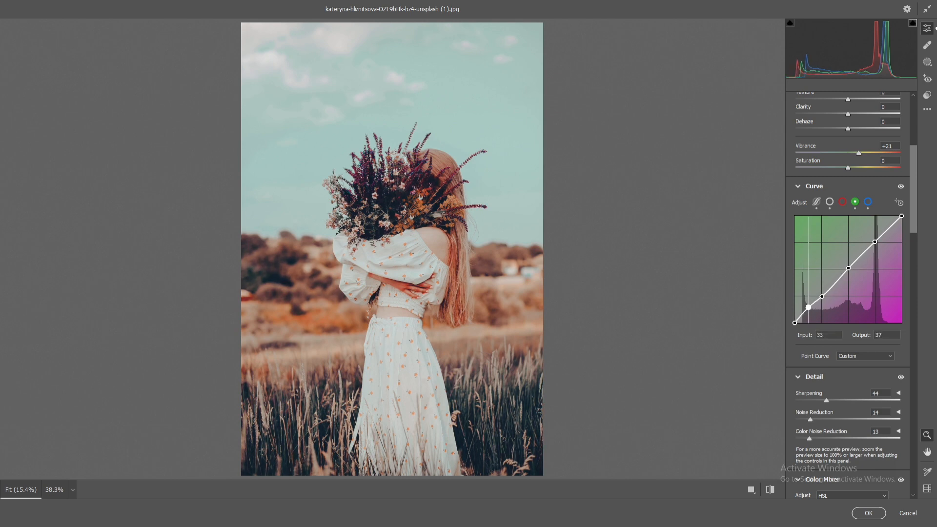
pyautogui.moveTo(876, 242); pyautogui.dragTo(877, 243)
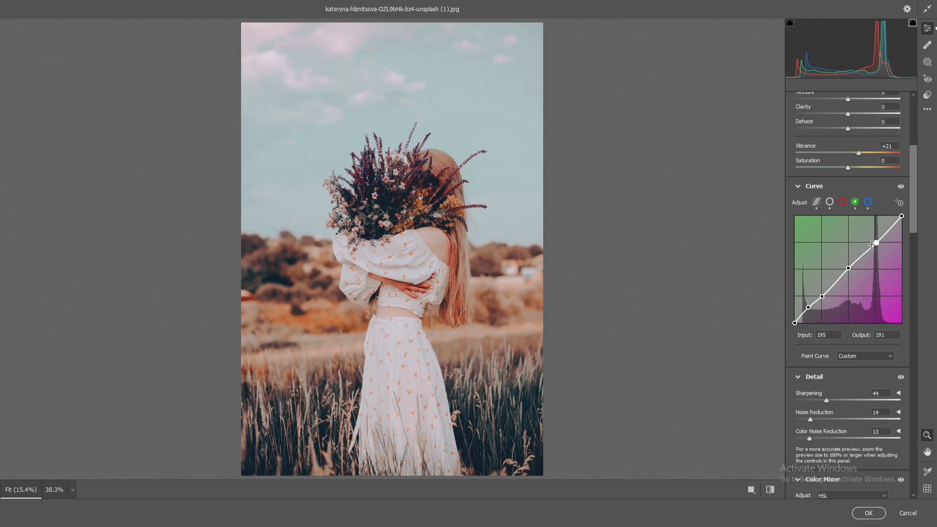
# Step: Add highlight, midtone and shadow points to the red channel curve, with the highlight at input 193, output 192 and the shadow at input 66, output 62
pyautogui.click(842, 201)
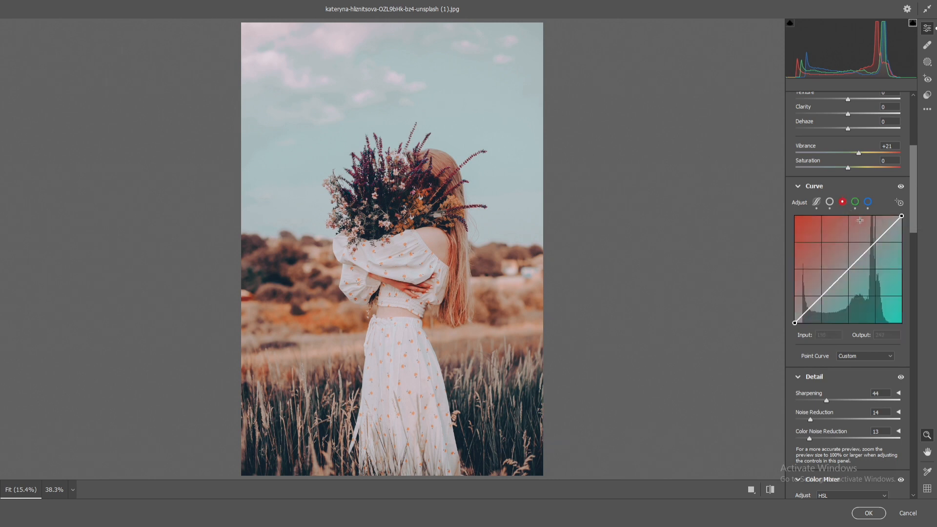
pyautogui.moveTo(876, 240); pyautogui.dragTo(878, 242)
pyautogui.hotkey('ctrl', 'z')
pyautogui.click(877, 242)
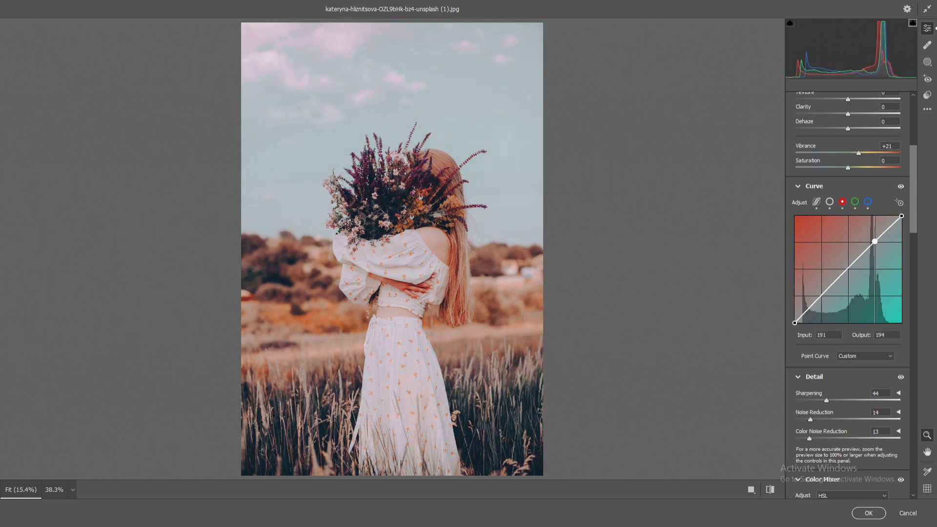
pyautogui.hotkey('ctrl', 'z')
pyautogui.click(876, 241)
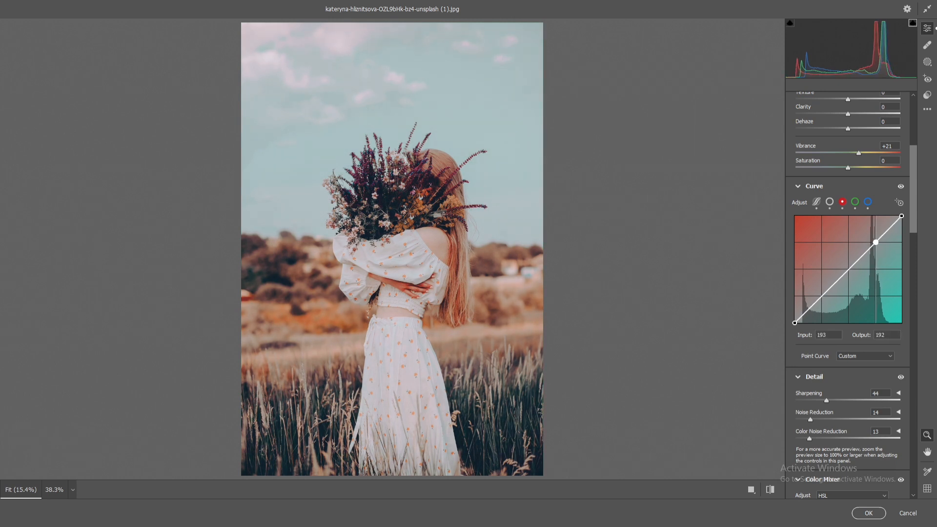
pyautogui.click(850, 269)
pyautogui.click(822, 296)
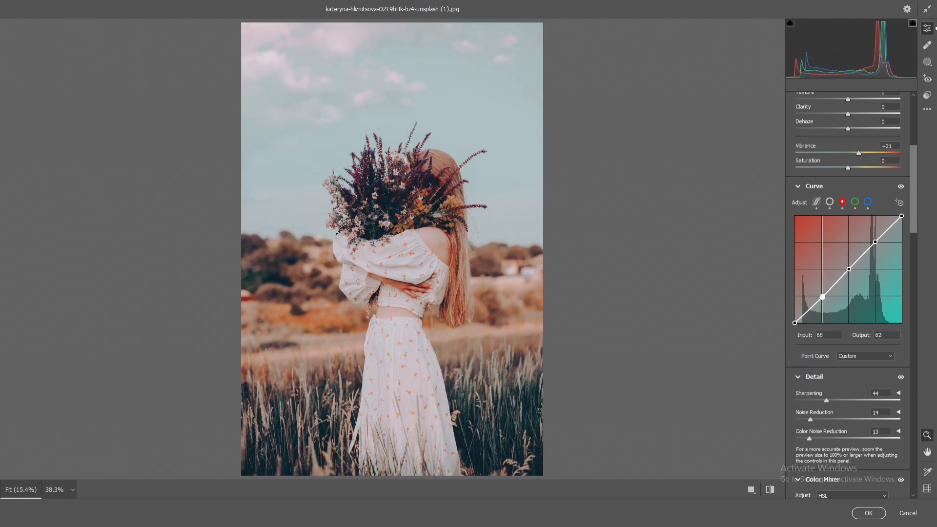
# Step: Try a deep-shadow point at input 28, output 39 on the red curve, delete it and set the highlight point to input 197, output 192
pyautogui.moveTo(812, 301); pyautogui.dragTo(806, 307)
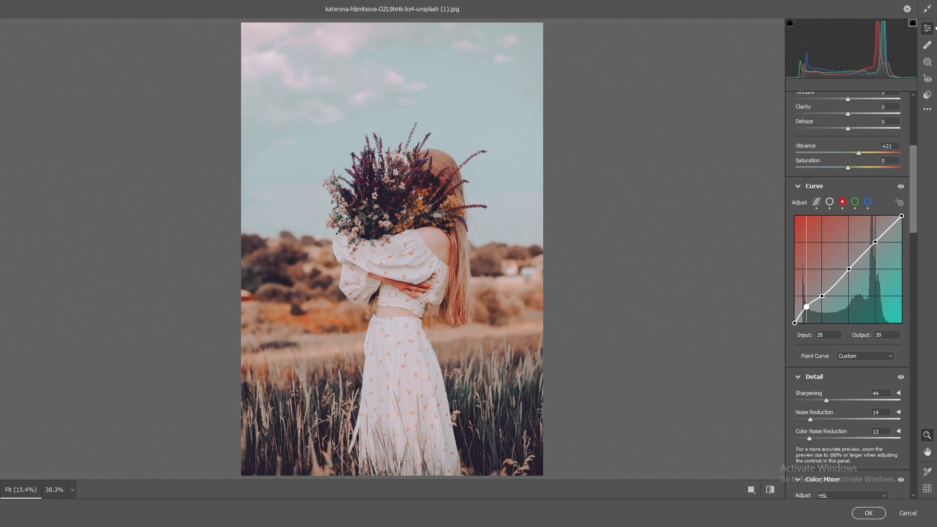
pyautogui.press('Delete')
pyautogui.moveTo(877, 242); pyautogui.dragTo(877, 242)
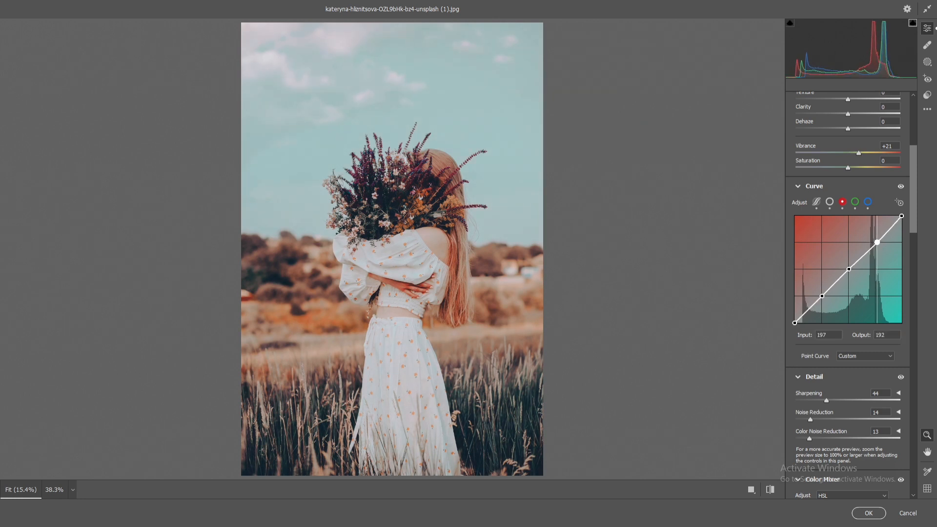
# Step: Raise the highlight point of the main point curve and set its midtone point to input 130, output 130
pyautogui.click(830, 201)
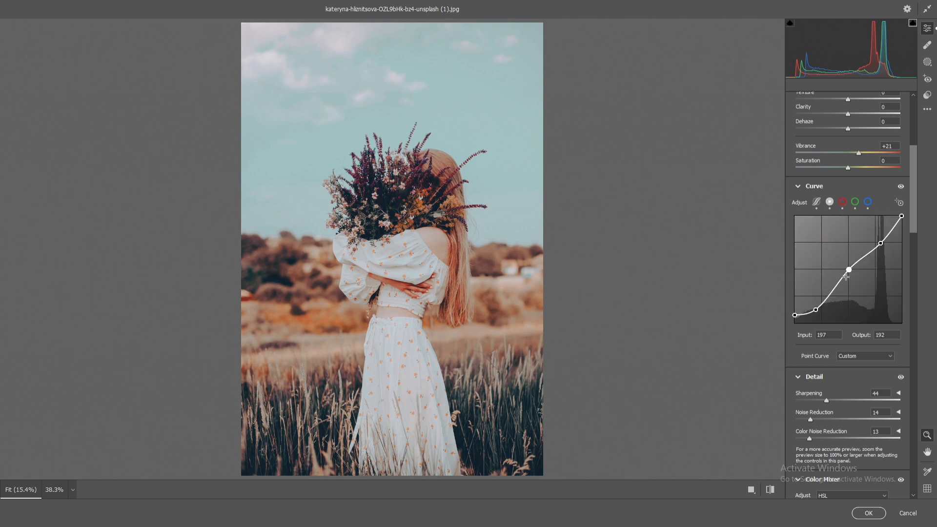
pyautogui.moveTo(880, 243)
pyautogui.mouseDown()
pyautogui.moveTo(902, 217)
pyautogui.moveTo(881, 238)
pyautogui.mouseUp()
pyautogui.hotkey('ctrl', 'z')
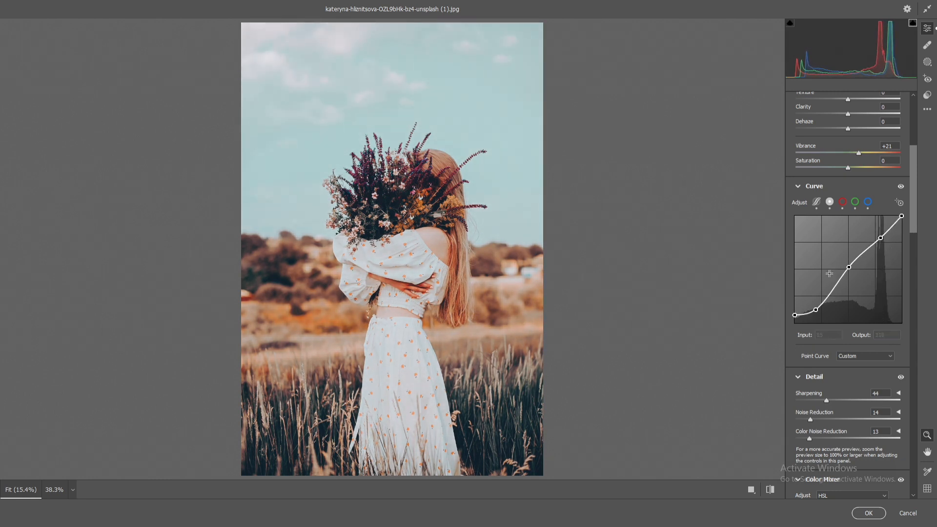
pyautogui.moveTo(816, 310); pyautogui.dragTo(817, 310)
pyautogui.hotkey('ctrl', 'z')
pyautogui.hotkey('ctrl', 'z')
pyautogui.click(849, 268)
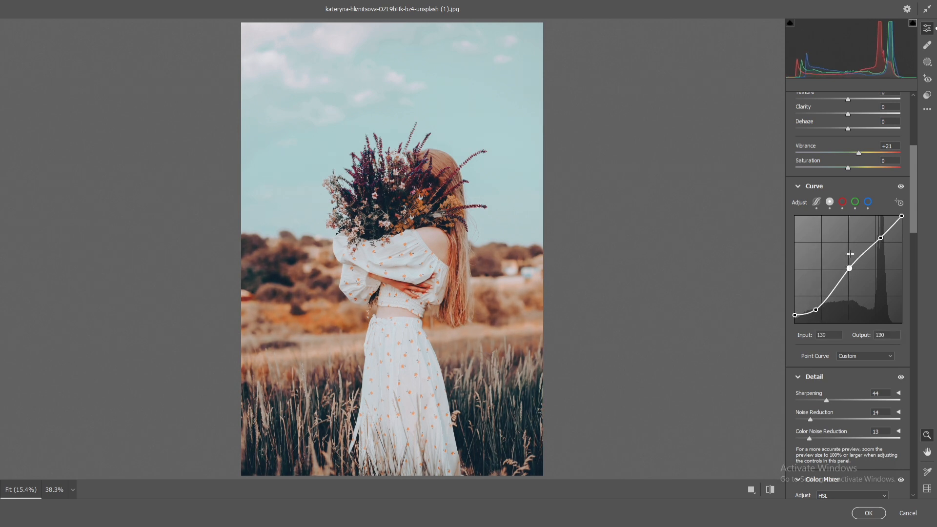
# Step: In the basic adjustments, set Clarity to +6, Saturation to -8 and Temperature to -2
pyautogui.scroll(3, 847, 195)
pyautogui.moveTo(848, 285); pyautogui.dragTo(849, 291)
pyautogui.scroll(2, 844, 288)
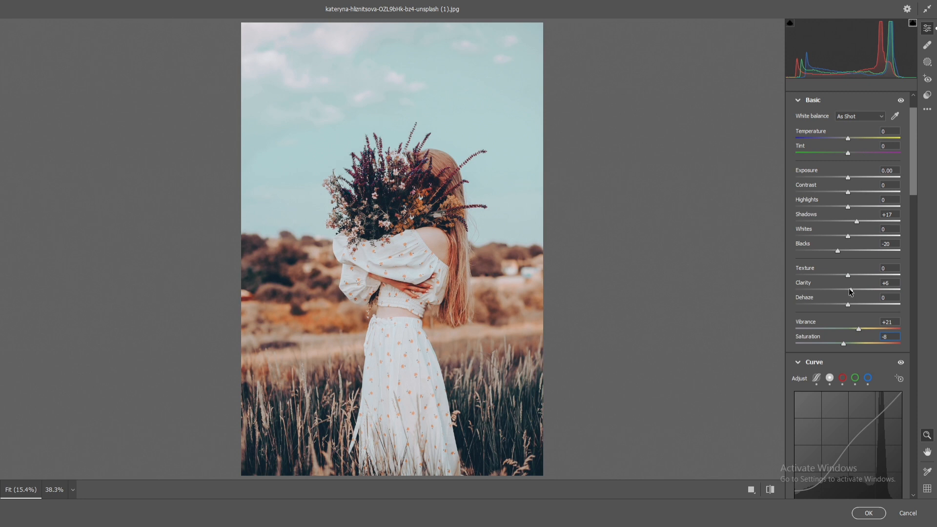
pyautogui.scroll(2, 849, 272)
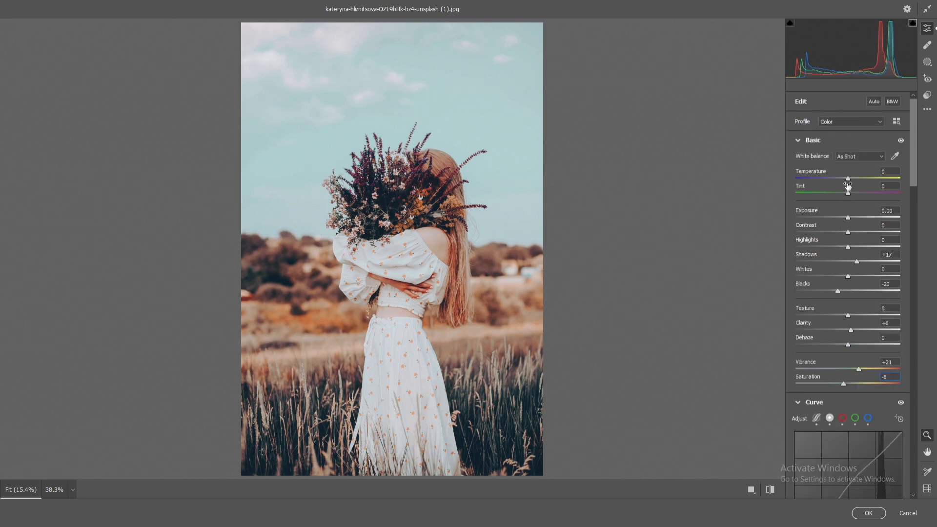
pyautogui.moveTo(849, 179); pyautogui.dragTo(848, 193)
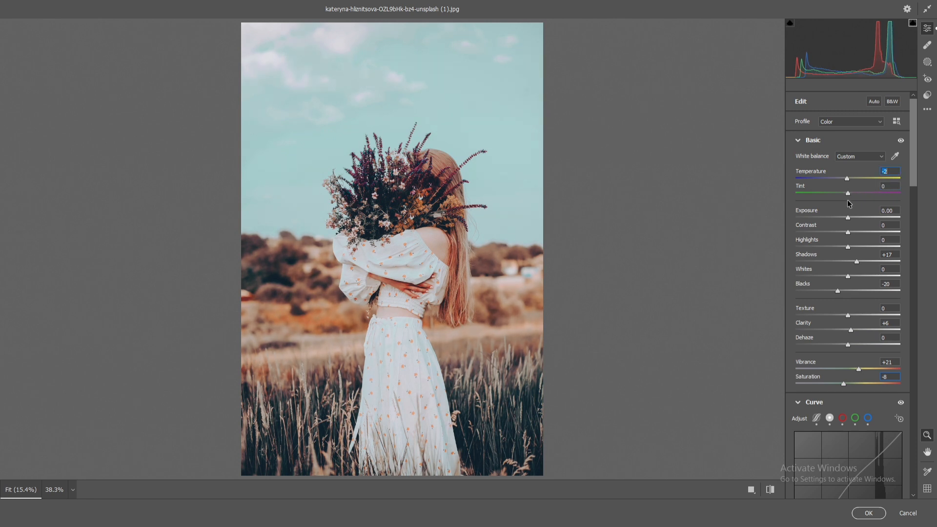
# Step: In the Color Mixer, set Oranges to hue -3 and saturation -29, and Yellows to hue -50 and saturation -69
pyautogui.scroll(-15, 849, 203)
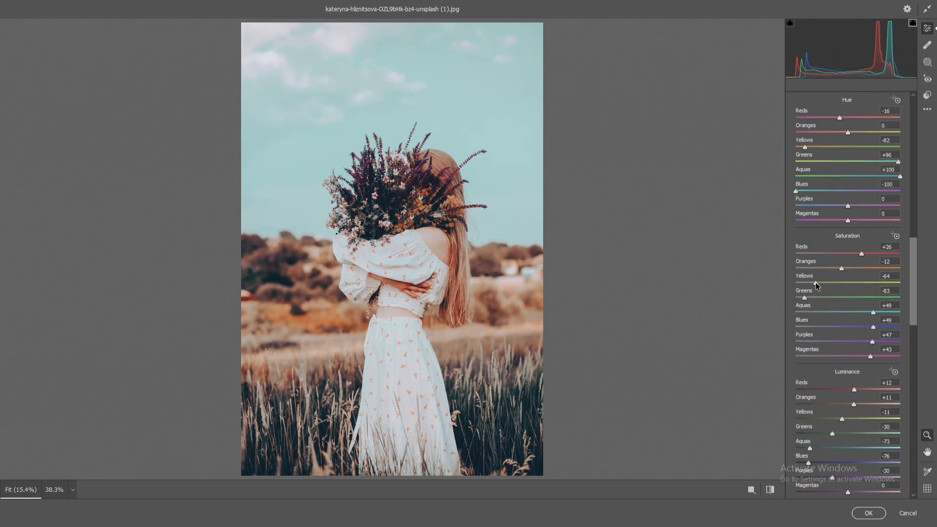
pyautogui.moveTo(808, 282); pyautogui.dragTo(832, 234)
pyautogui.scroll(4, 830, 251)
pyautogui.click(836, 250)
pyautogui.scroll(-3, 846, 250)
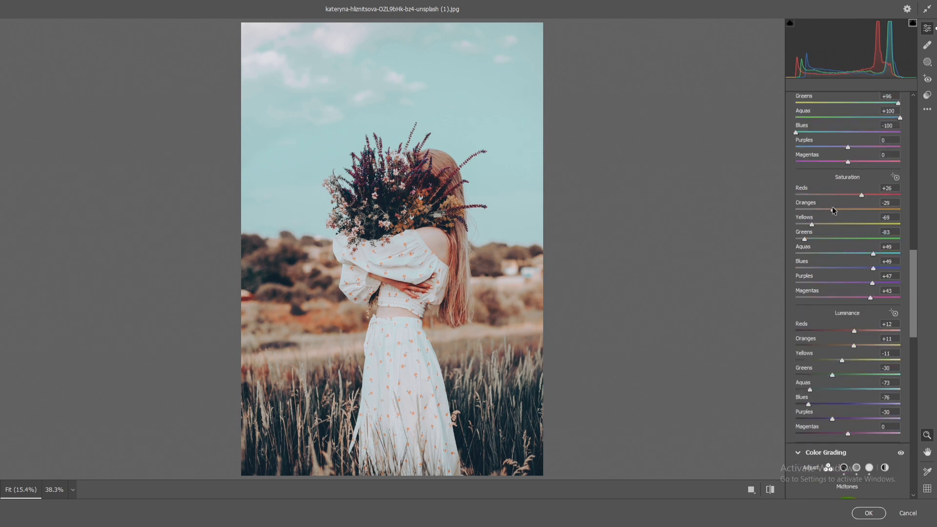
# Step: Set the Red Primary saturation to -12 in the calibration settings
pyautogui.scroll(-6, 835, 210)
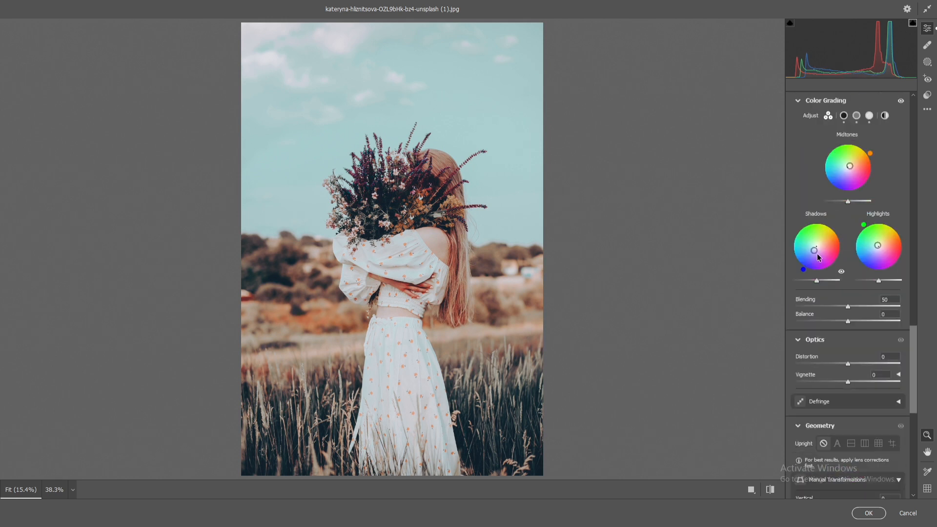
pyautogui.scroll(-6, 820, 244)
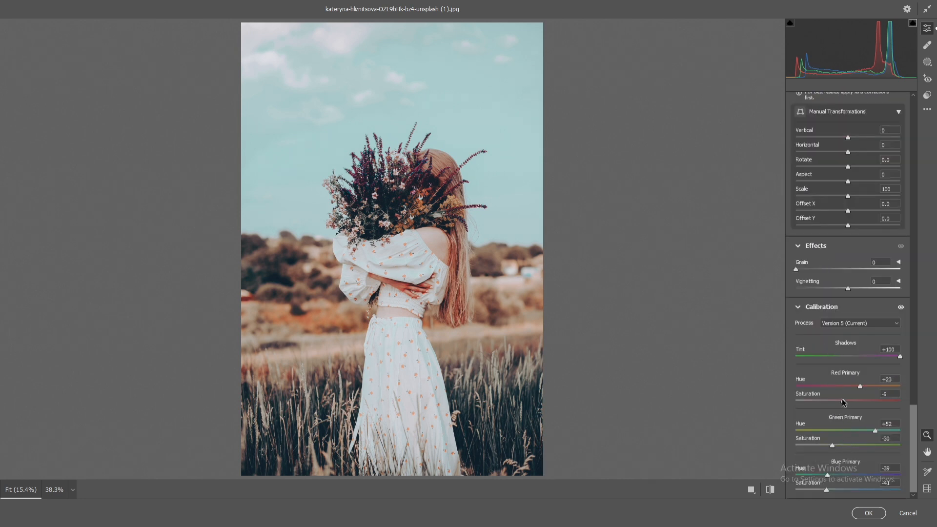
pyautogui.moveTo(844, 402); pyautogui.dragTo(842, 400)
# Step: Save all current adjustments as a Camera Raw settings file named "blue cinmatice" and apply the grade to the photo
pyautogui.click(928, 111)
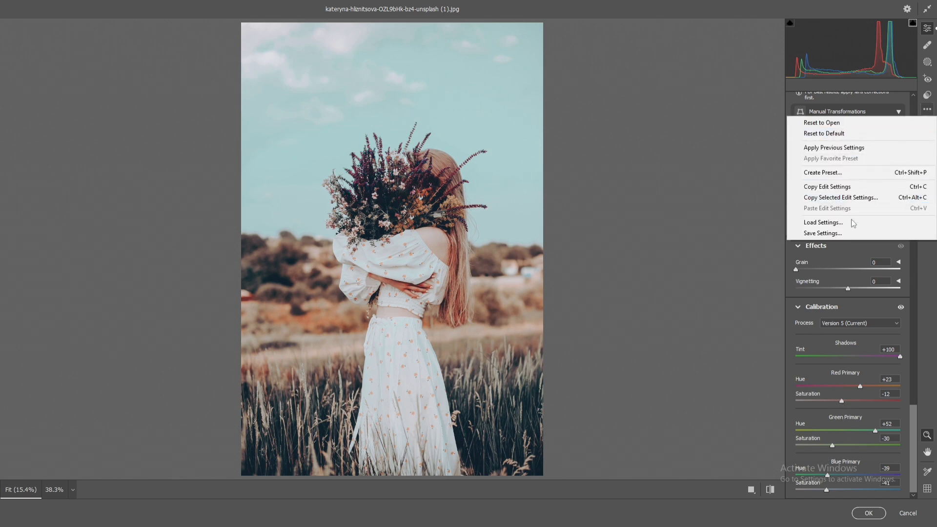
pyautogui.click(847, 232)
pyautogui.click(558, 178)
pyautogui.click(549, 137)
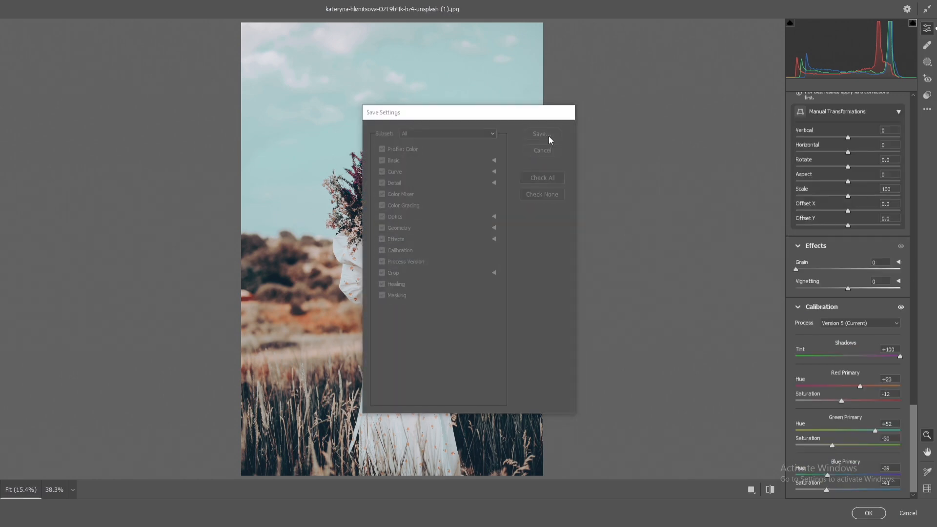
pyautogui.click(179, 141)
pyautogui.doubleClick(142, 370)
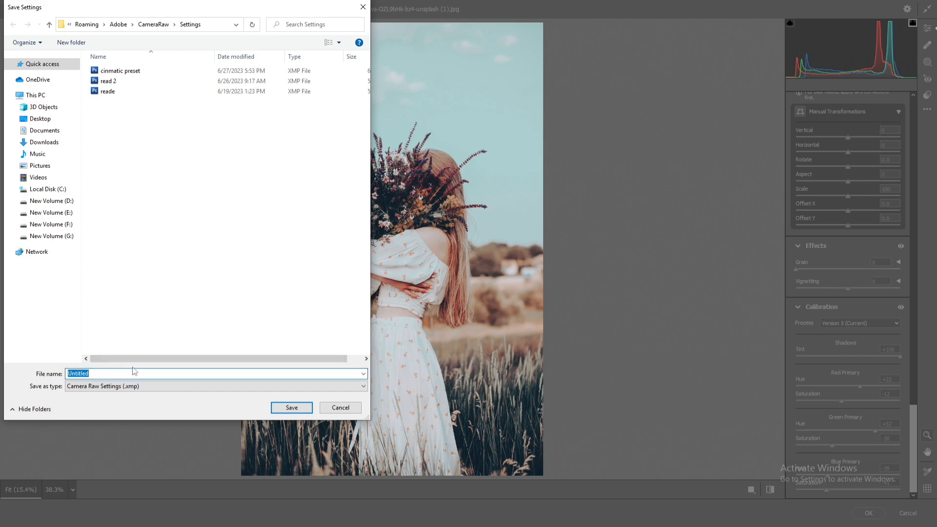
pyautogui.press('BackSpace')
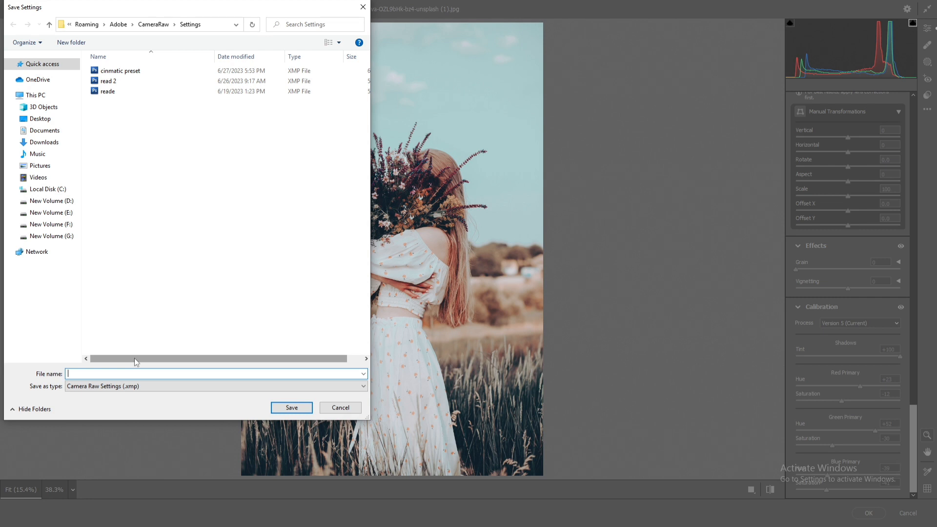
pyautogui.write('blue cinmatice')
pyautogui.click(291, 407)
pyautogui.click(868, 514)
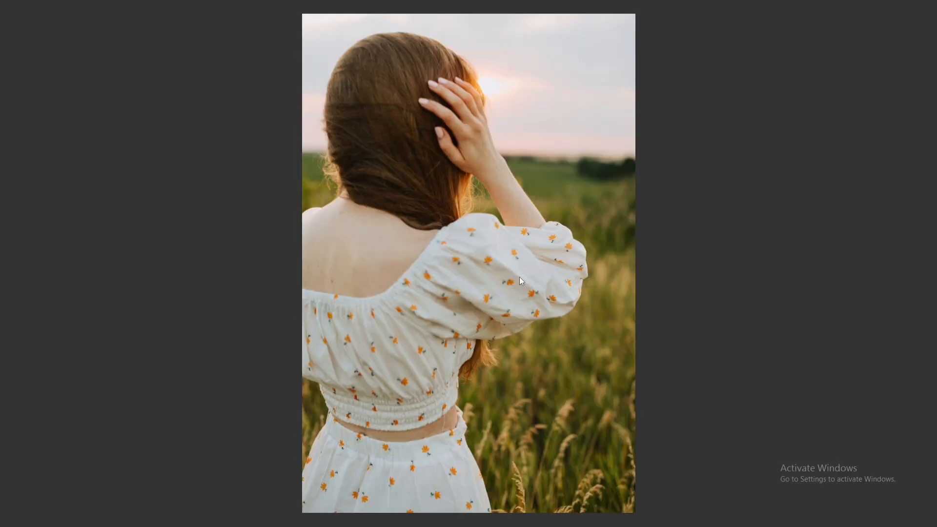
# Step: Open the Camera Raw Filter on the portrait of the woman seen from behind
pyautogui.hotkey('ctrl', 'shift', 'a')
pyautogui.click(927, 110)
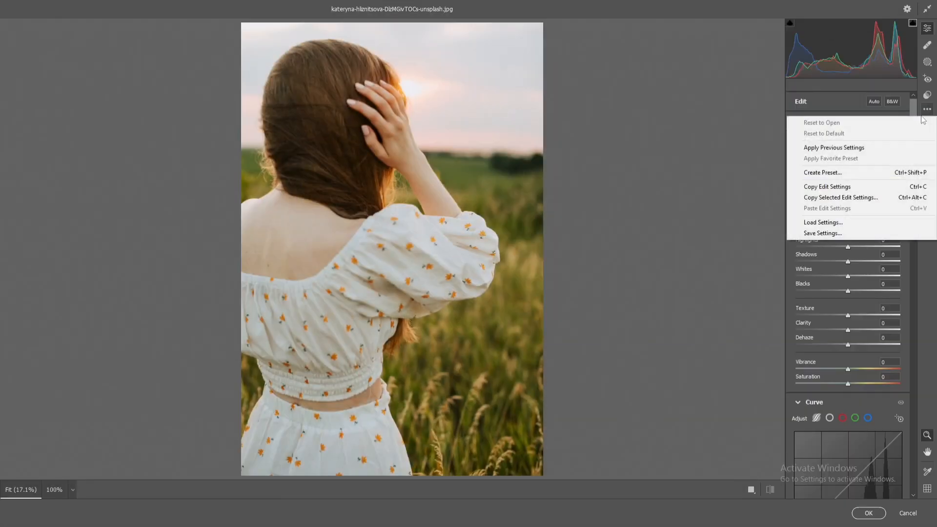
pyautogui.click(847, 235)
pyautogui.click(542, 150)
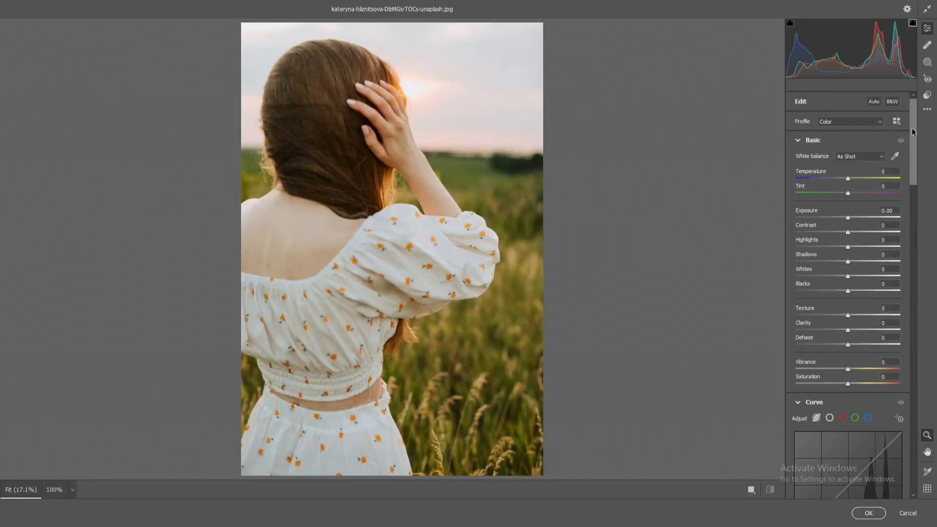
pyautogui.click(927, 110)
# Step: Apply the "blue cinmatice" user preset, set Whites to -8 and commit the adjustments to the back-view portrait
pyautogui.click(927, 97)
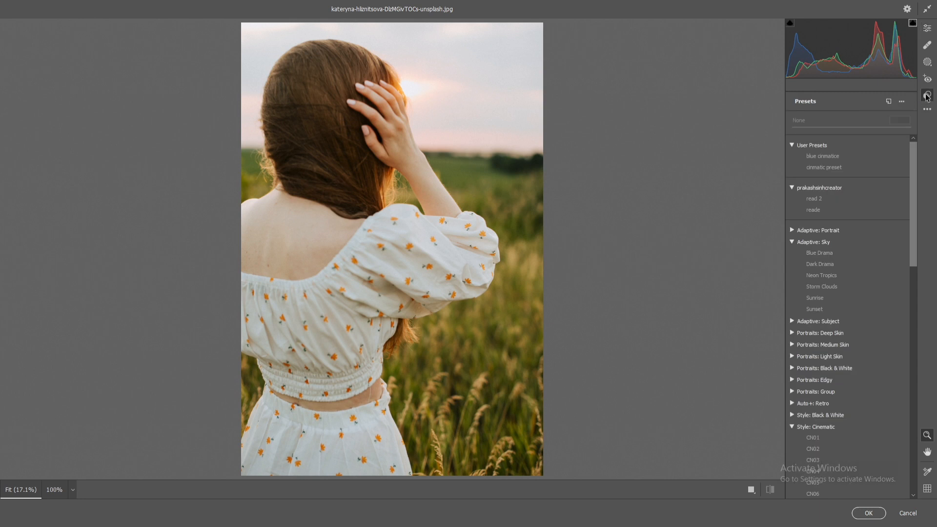
pyautogui.click(822, 156)
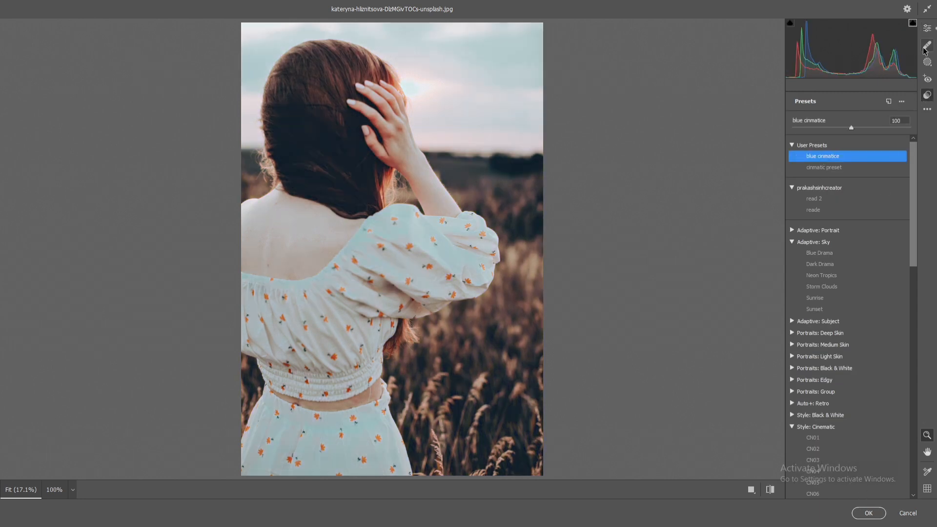
pyautogui.click(927, 28)
pyautogui.moveTo(848, 247); pyautogui.dragTo(862, 248)
pyautogui.doubleClick(862, 247)
pyautogui.press('Tab')
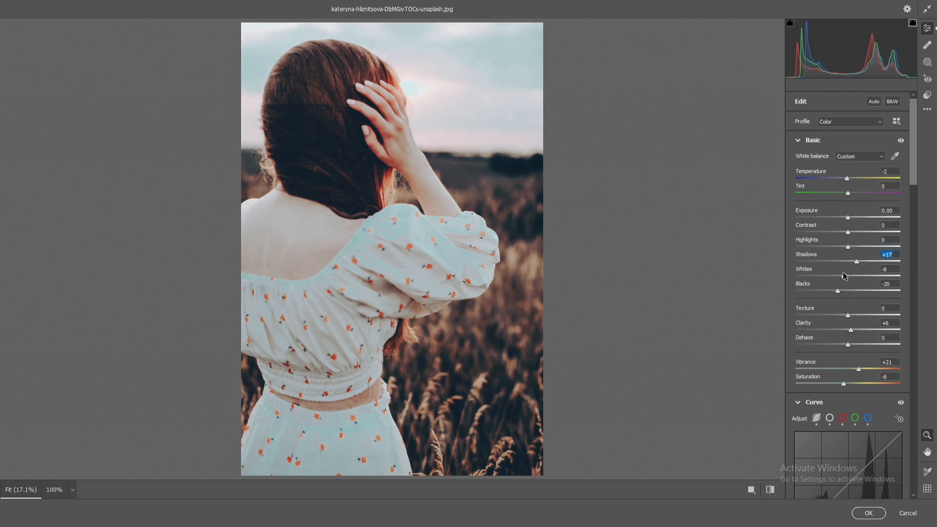
pyautogui.click(869, 513)
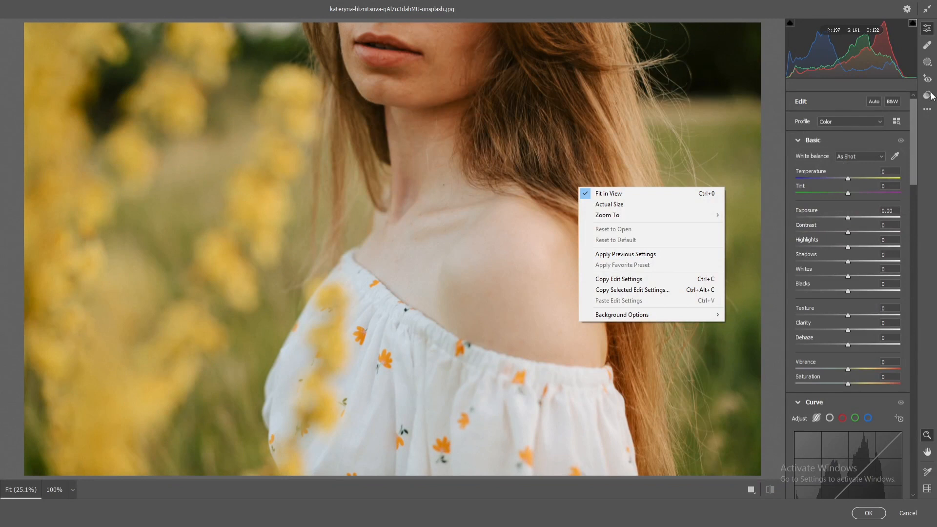
# Step: Apply the "blue cinmatice" user preset to the close-up portrait with the yellow flowers
pyautogui.click(929, 95)
pyautogui.click(824, 156)
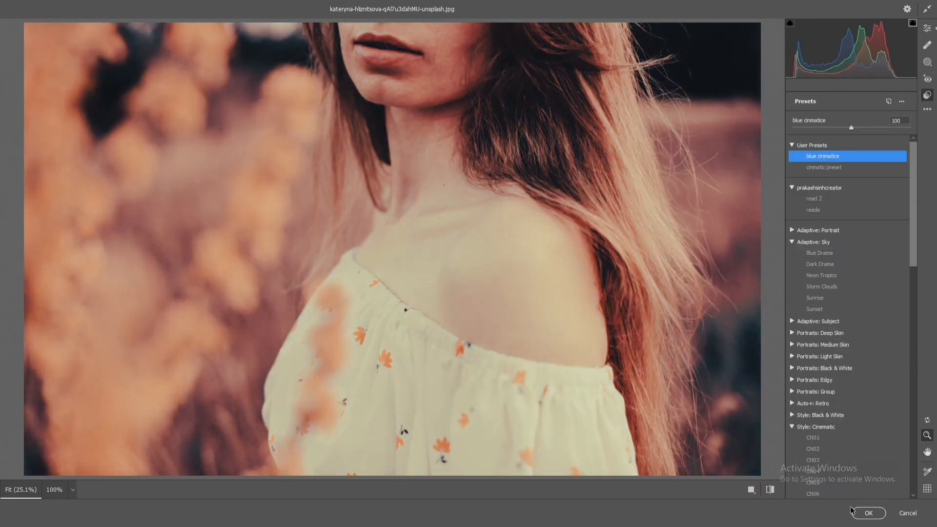
pyautogui.click(849, 156)
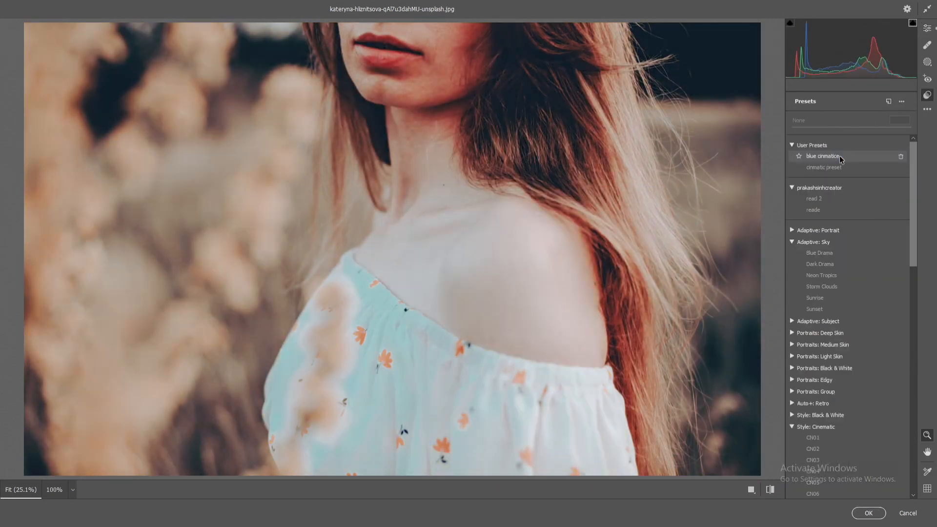
# Step: Set the Color Mixer saturation to -76 for Reds and -24 for Oranges on the close-up portrait
pyautogui.click(928, 29)
pyautogui.scroll(-2, 867, 189)
pyautogui.scroll(-5, 853, 210)
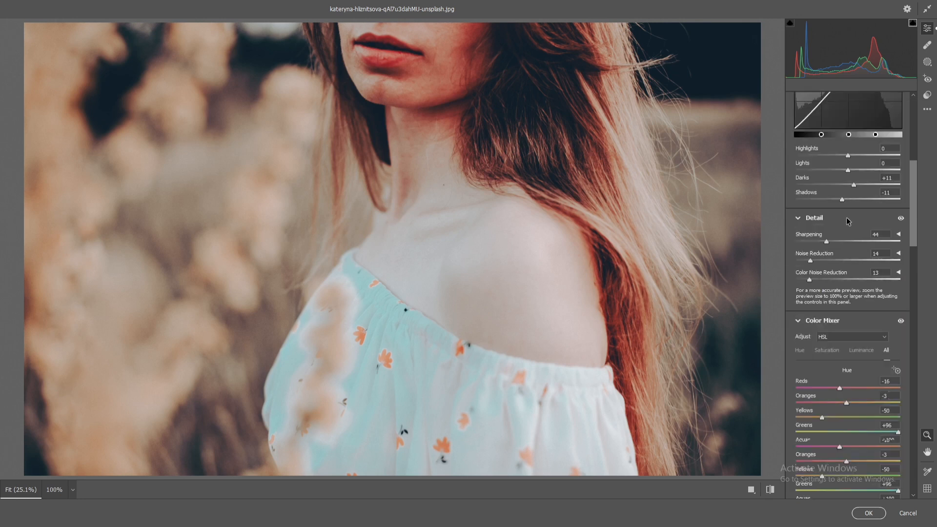
pyautogui.moveTo(858, 290); pyautogui.dragTo(835, 304)
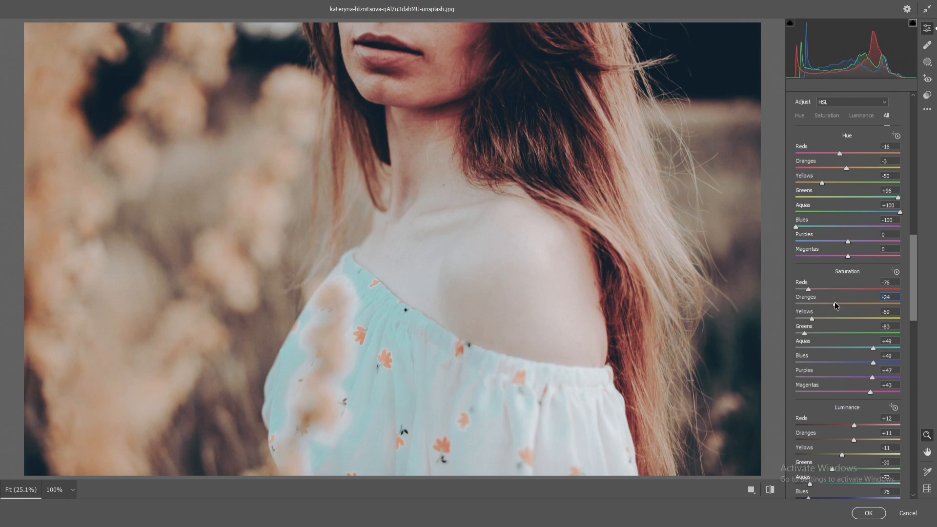
# Step: Apply the "blue cinmatice" user preset to the portrait of the woman holding the purple book and commit the filter
pyautogui.scroll(-10, 836, 306)
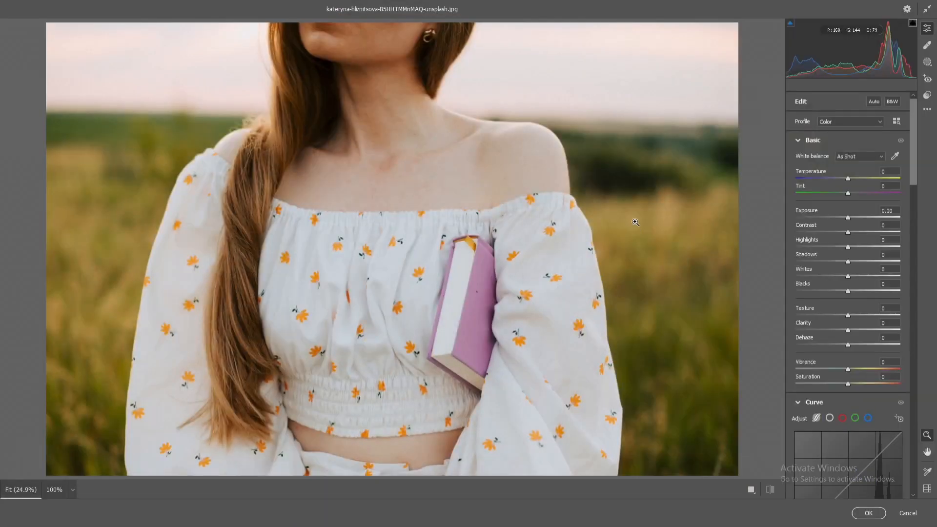
pyautogui.click(927, 94)
pyautogui.click(825, 159)
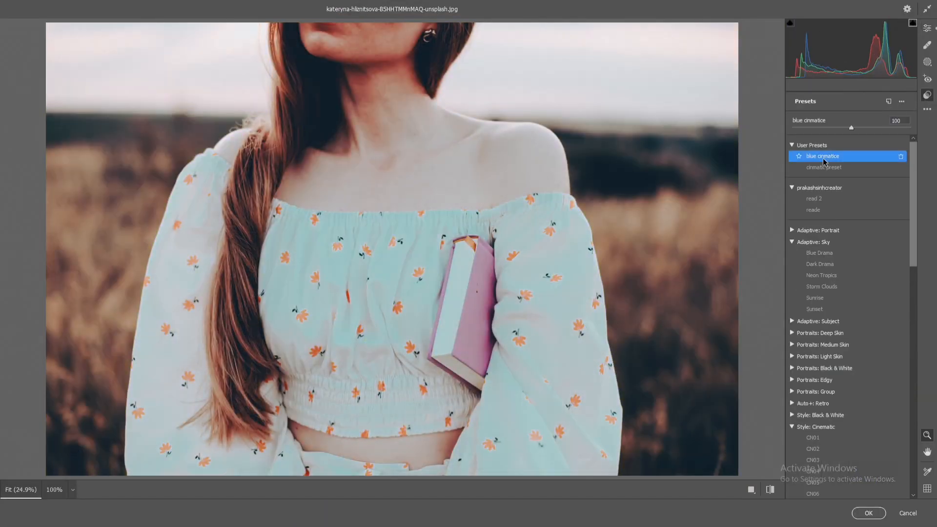
pyautogui.click(868, 513)
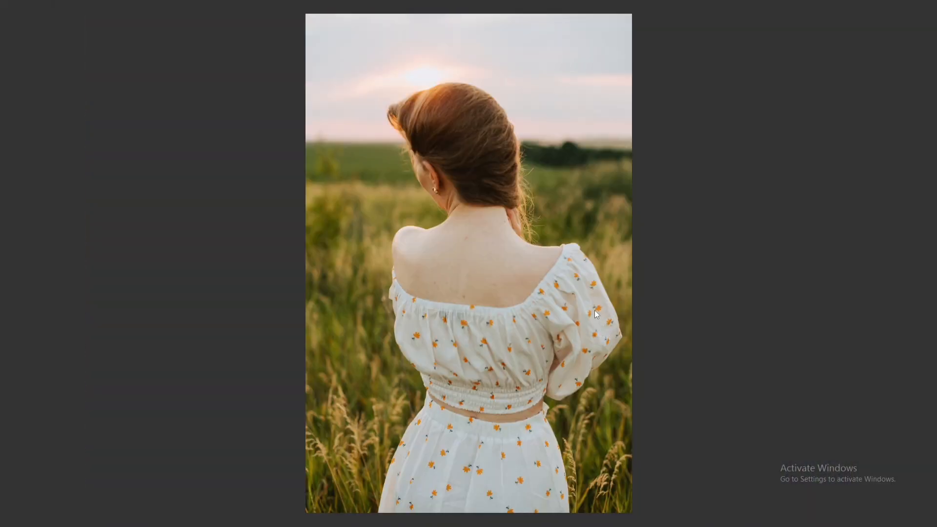
# Step: Apply the "blue cinmatice" user preset in Camera Raw to the back-view portrait in the field, with Highlights set to -25, and commit it
pyautogui.hotkey('ctrl', 'shift', 'a')
pyautogui.click(927, 95)
pyautogui.click(822, 156)
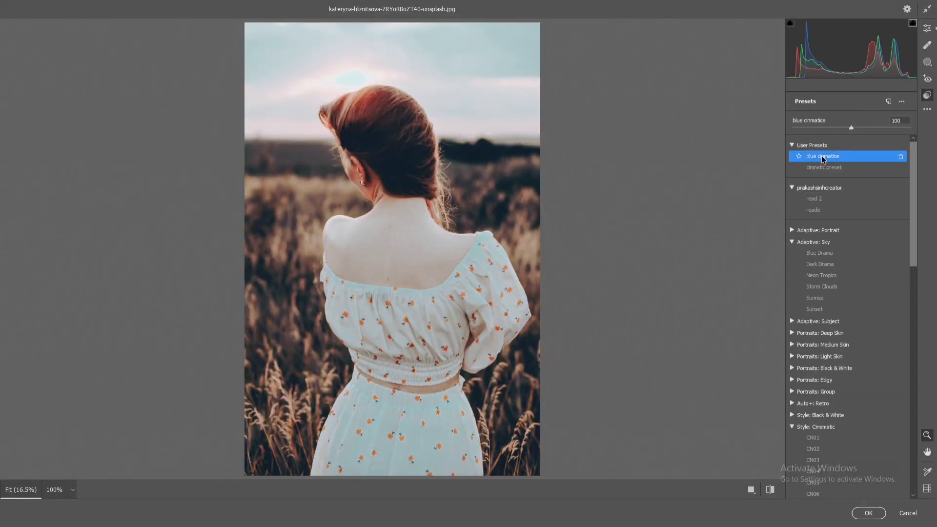
pyautogui.click(927, 28)
pyautogui.moveTo(848, 246); pyautogui.dragTo(832, 269)
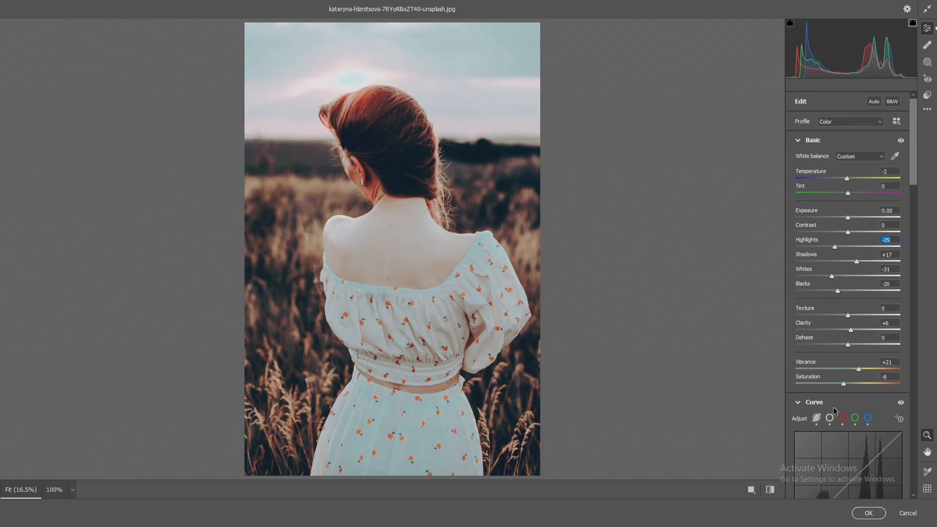
pyautogui.click(869, 513)
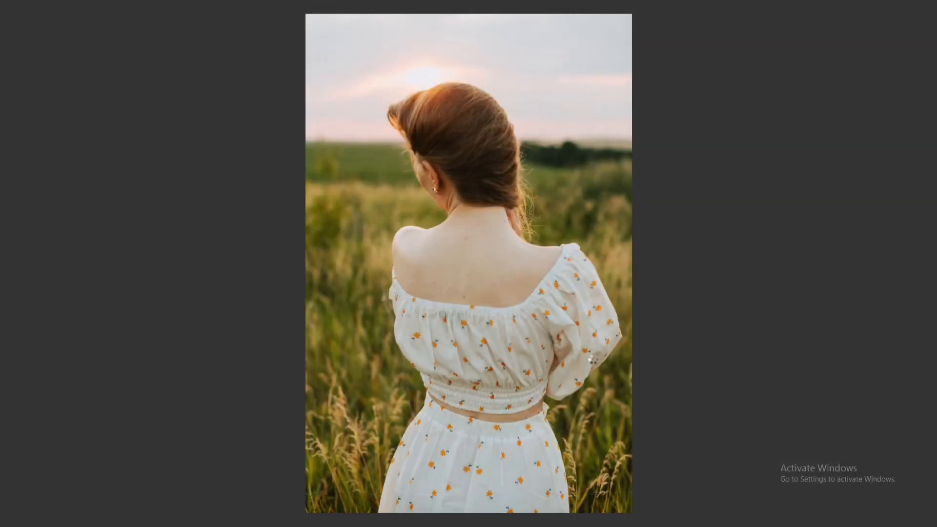